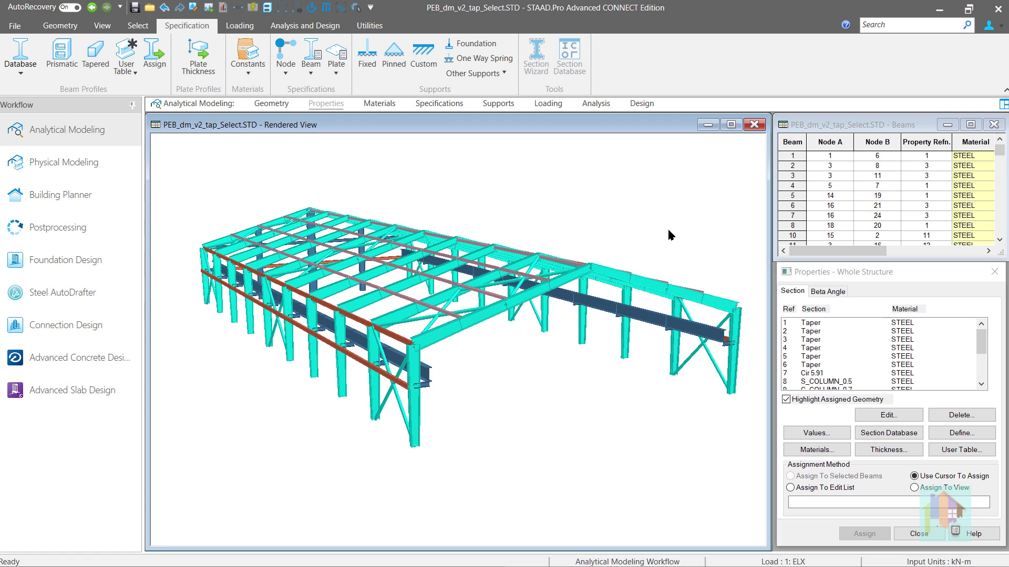
Inspect the rendered building frame, including its tapered columns, rafters and bracing, from several angles
middle_click_drag(614, 380, 515, 364)
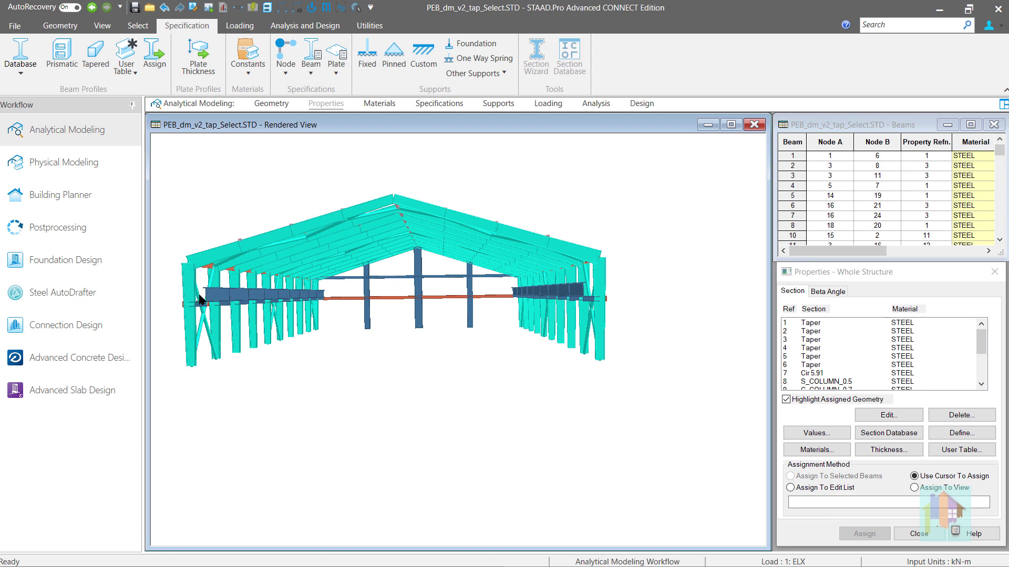
scroll(201, 300, "up", 1)
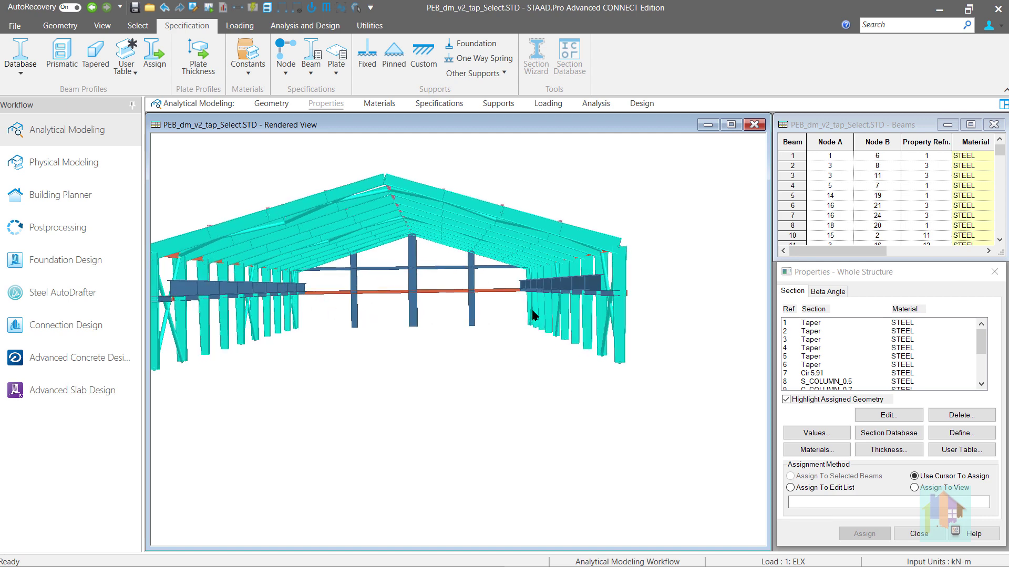
middle_click_drag(559, 315, 526, 328)
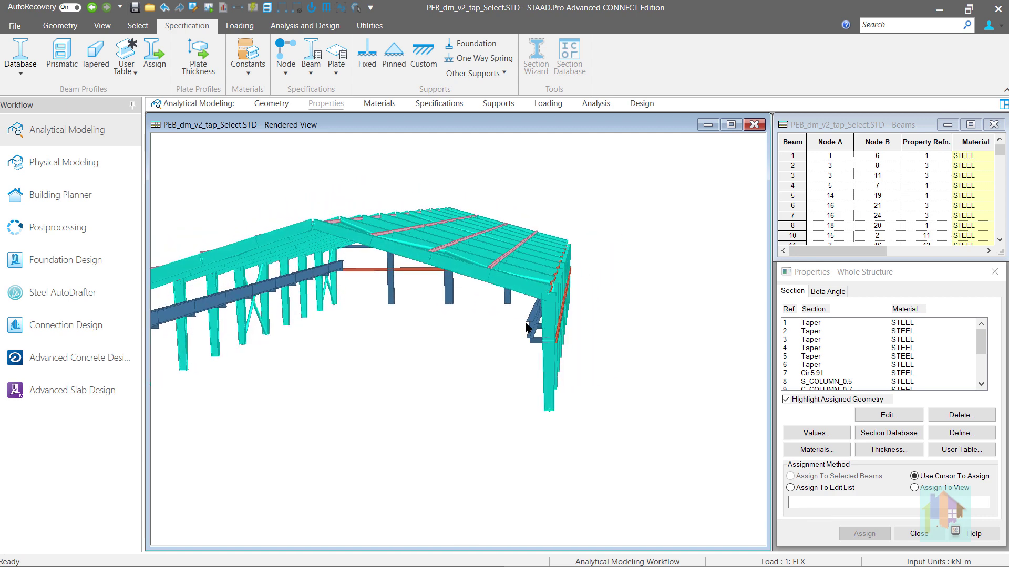
middle_click_drag(473, 293, 532, 301)
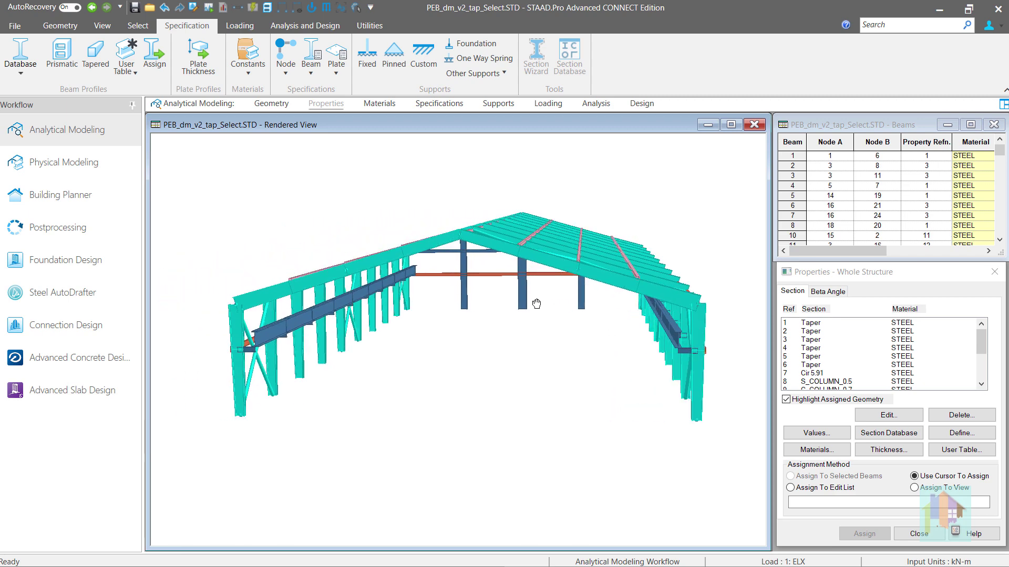
middle_click_drag(405, 349, 408, 363)
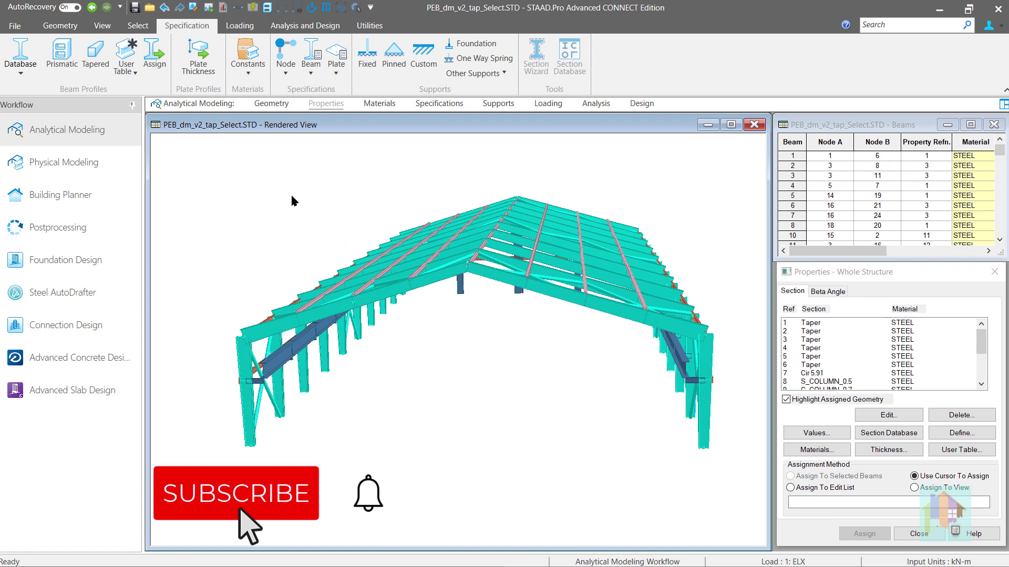
Open the User Table Manager and show the sections stored in the ISection table
left_click(128, 70)
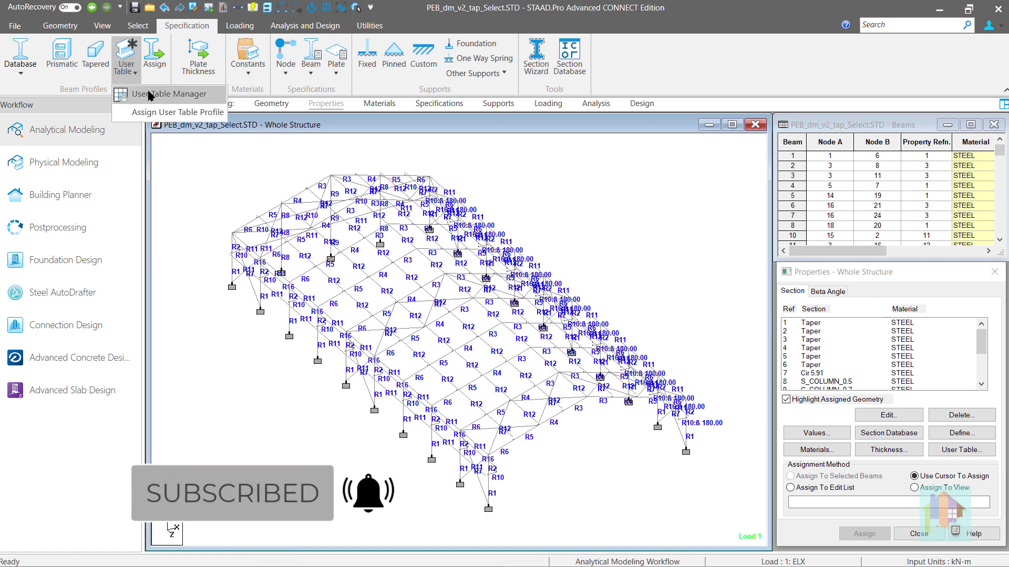
left_click(150, 98)
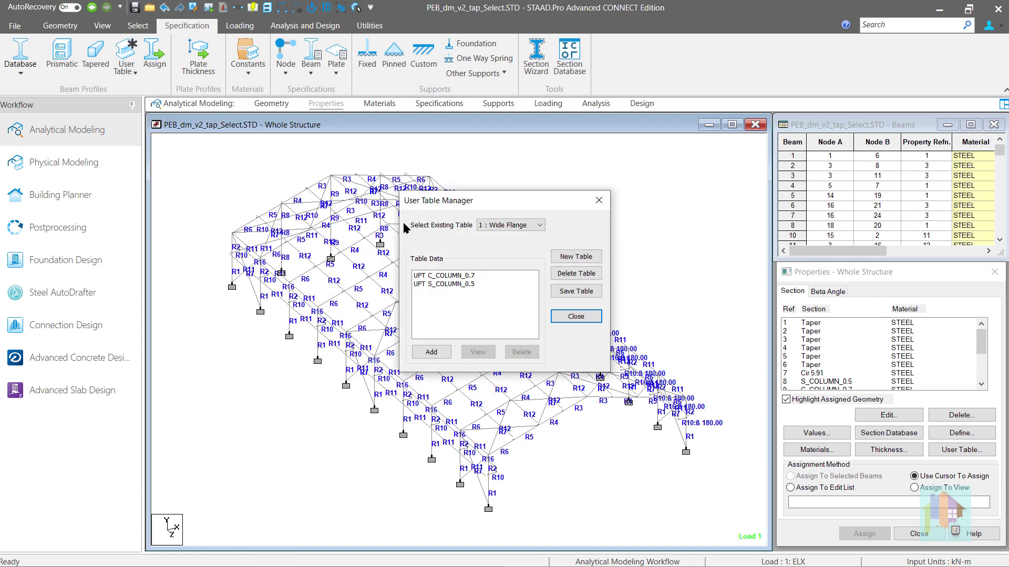
left_click(516, 225)
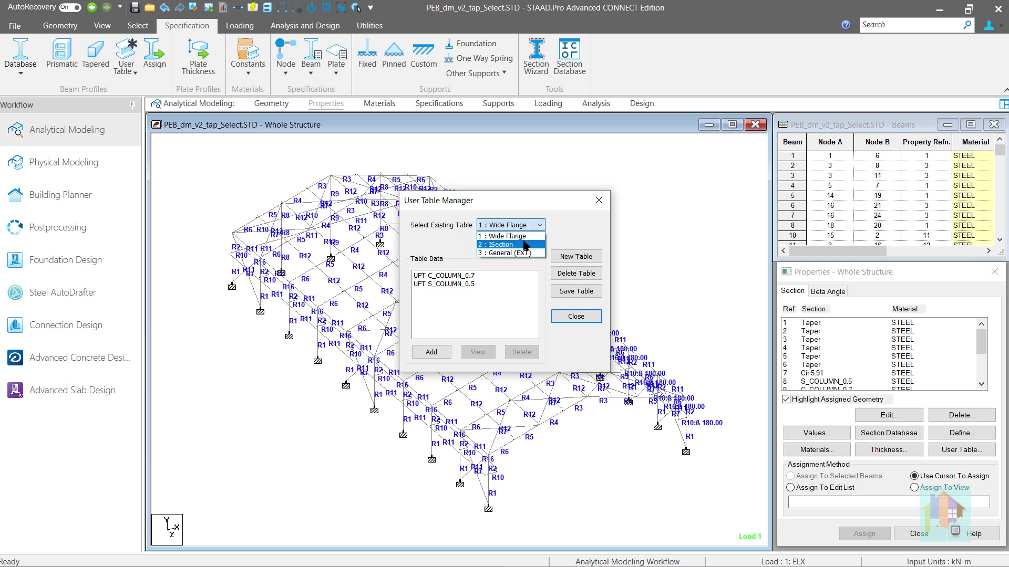
left_click(525, 244)
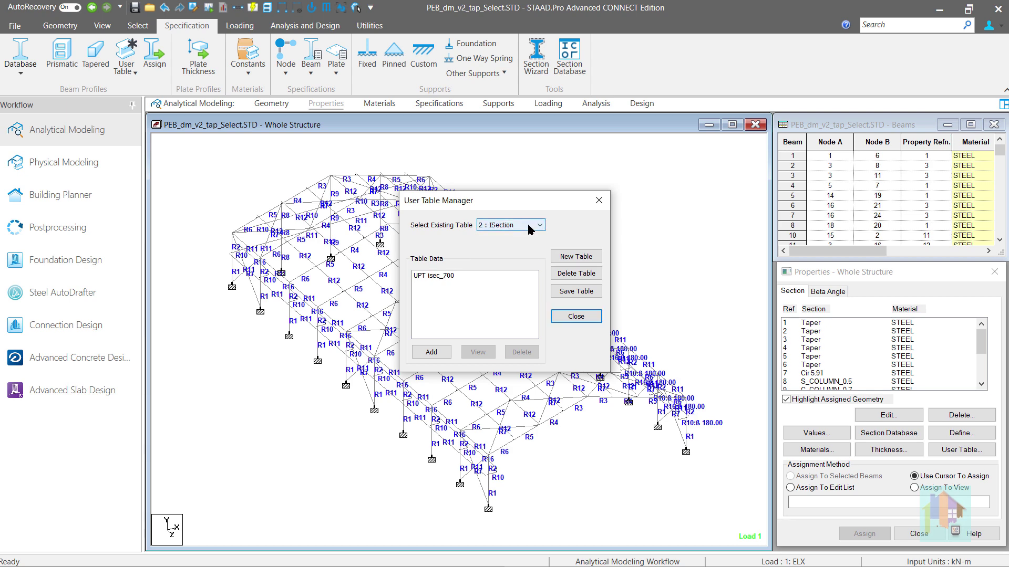
left_click(530, 230)
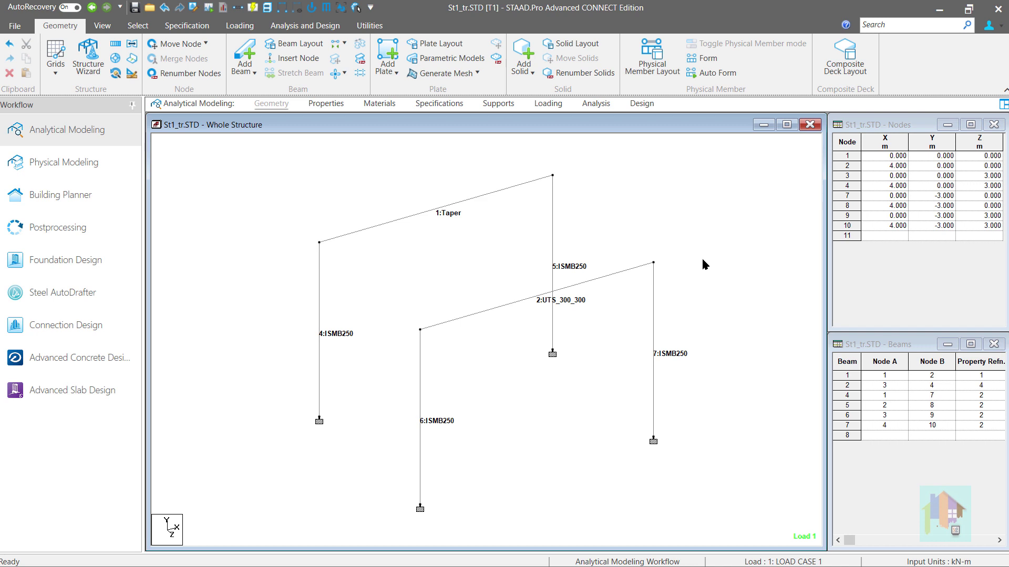
Display the loading diagram of LOAD CASE 1 on the St1_tr frame
scroll(718, 298, "up", 1)
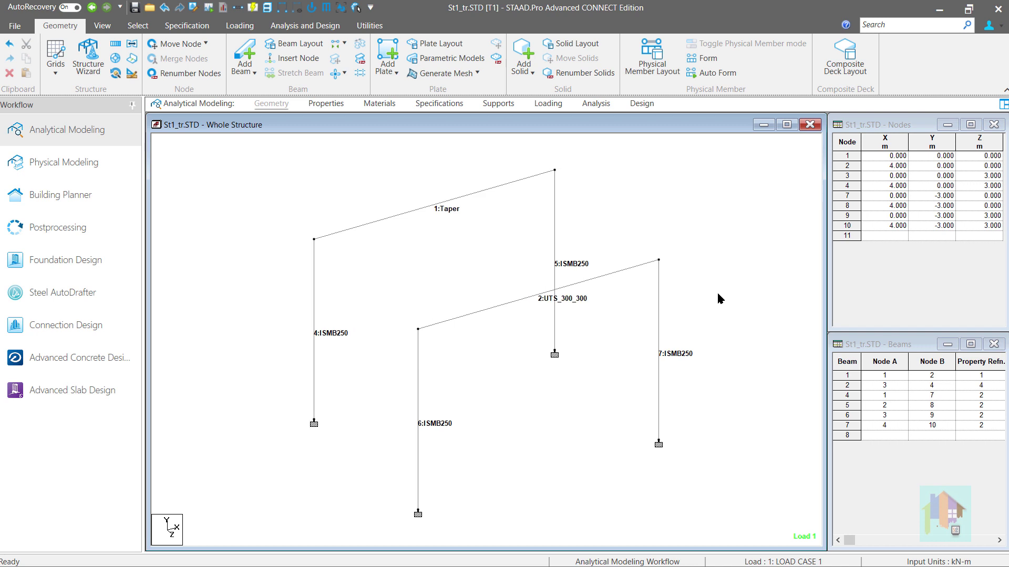
left_click(239, 26)
left_click(650, 66)
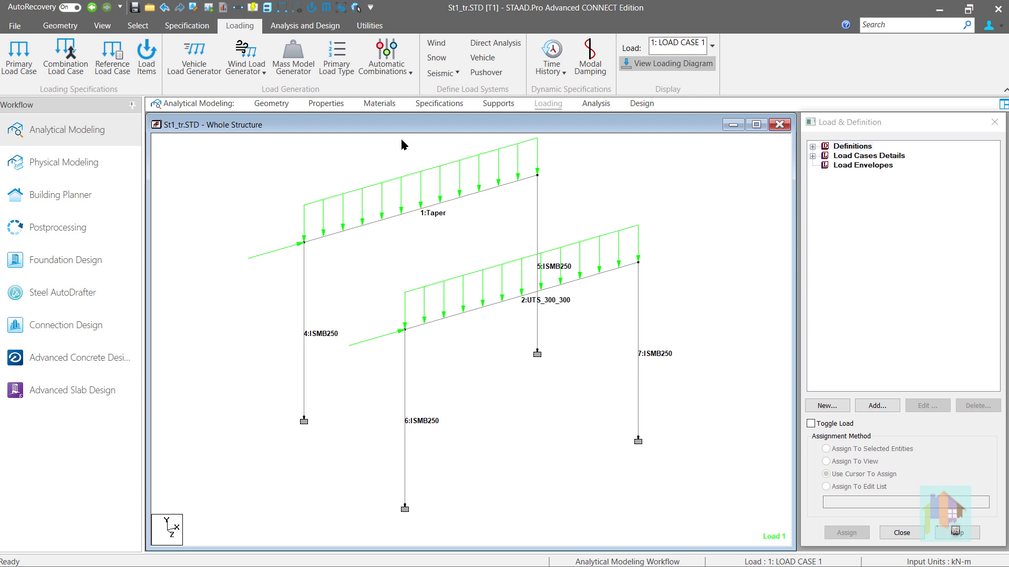
Review the Tapered I dimensions of the Taper section in the structure's properties and close them without changes
left_click(326, 104)
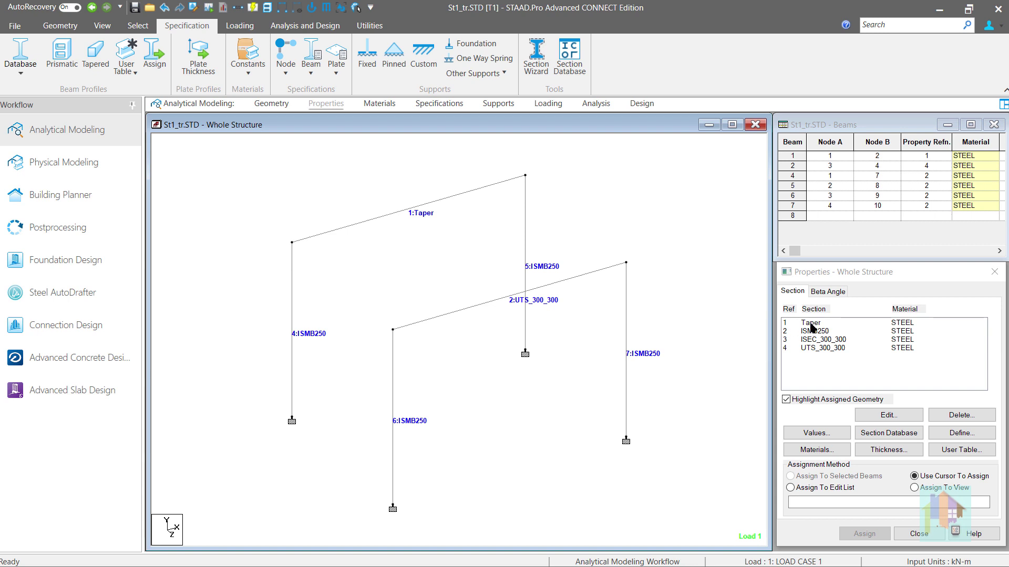
double_click(812, 326)
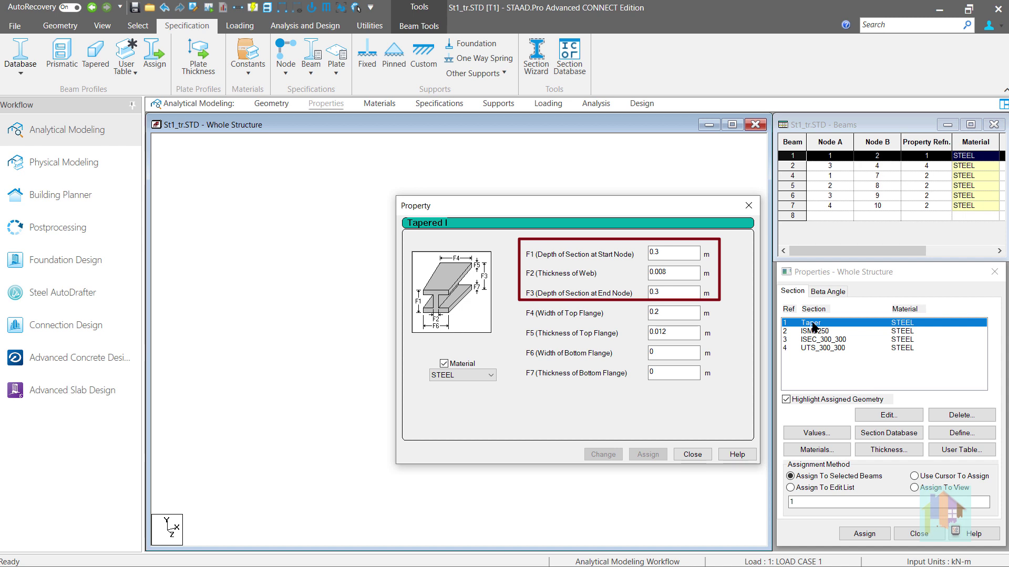
left_click(694, 453)
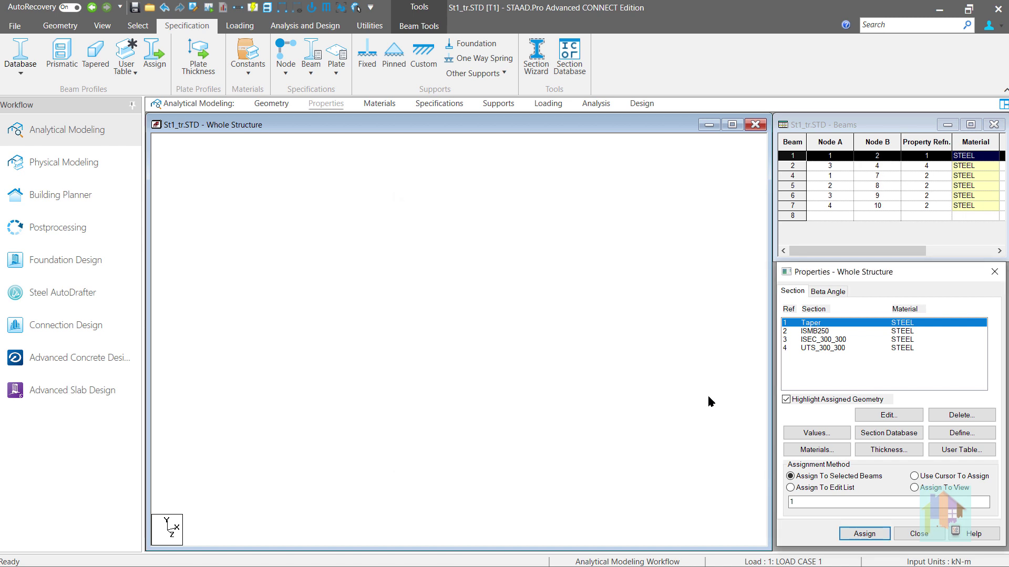
Highlight the beam using UTS_300_300 and review that section's Wide Flange definition in the User Table Manager without changing it
left_click(813, 349)
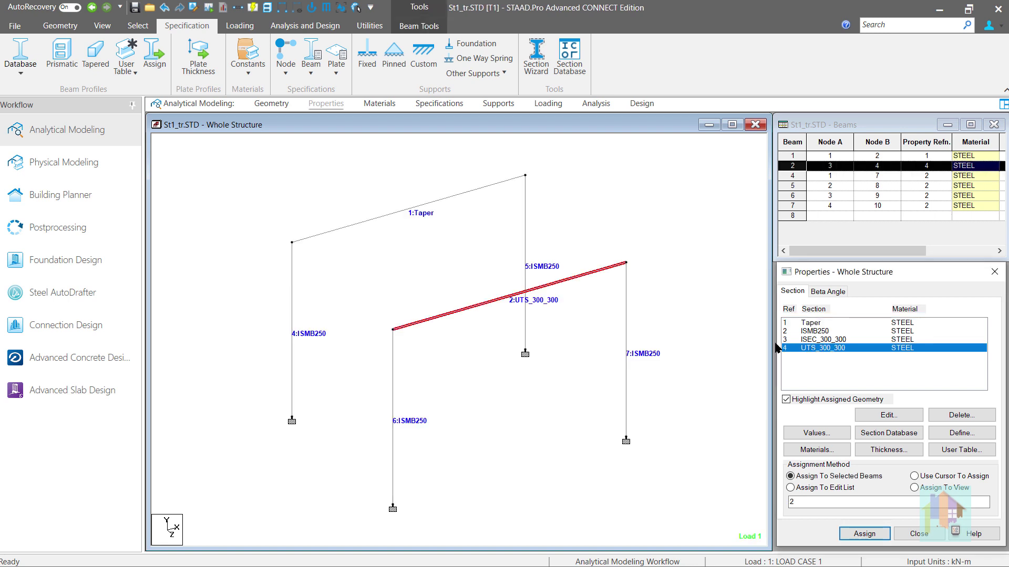
left_click(133, 75)
left_click(144, 94)
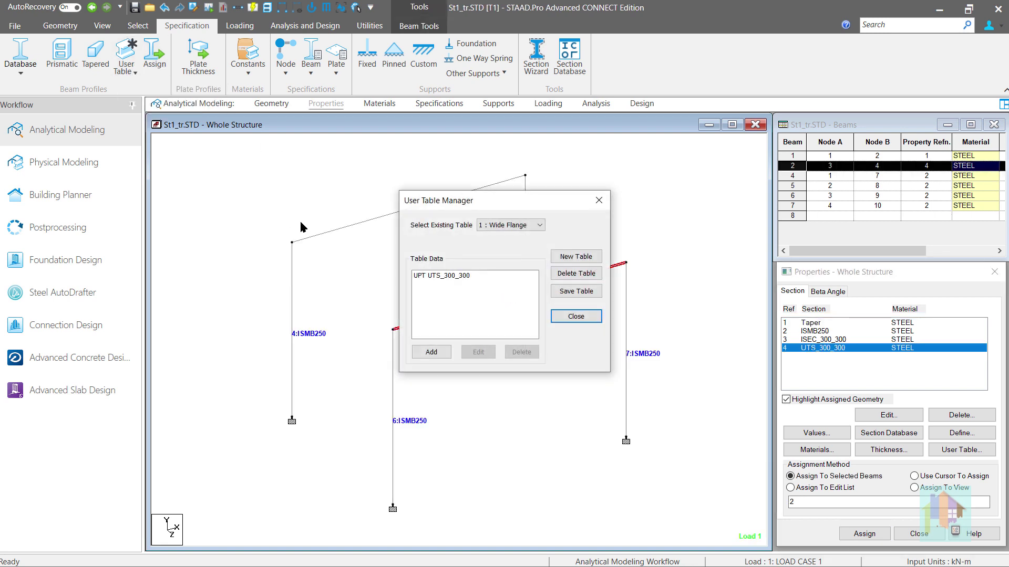
left_click(455, 281)
double_click(455, 281)
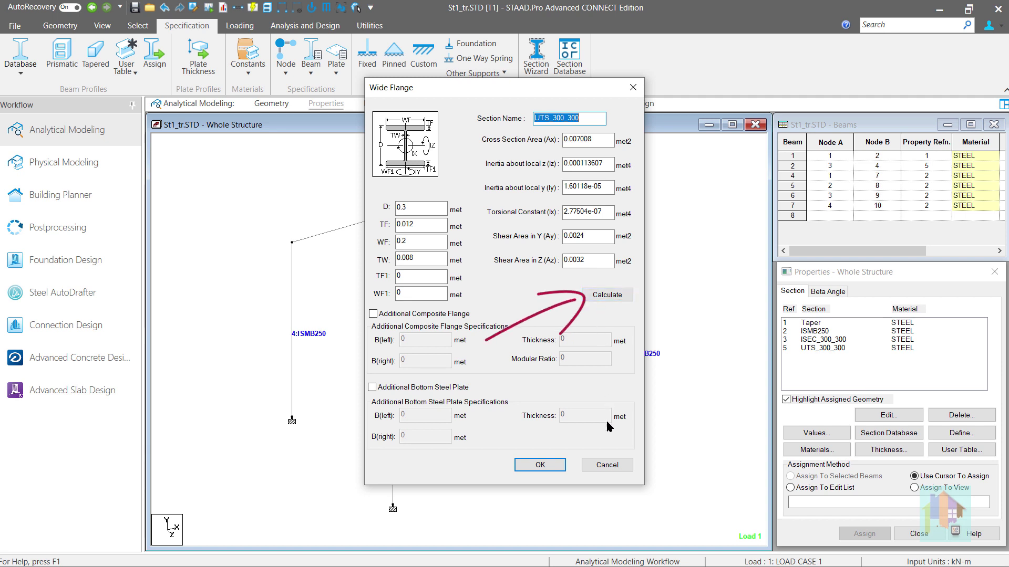
left_click(607, 465)
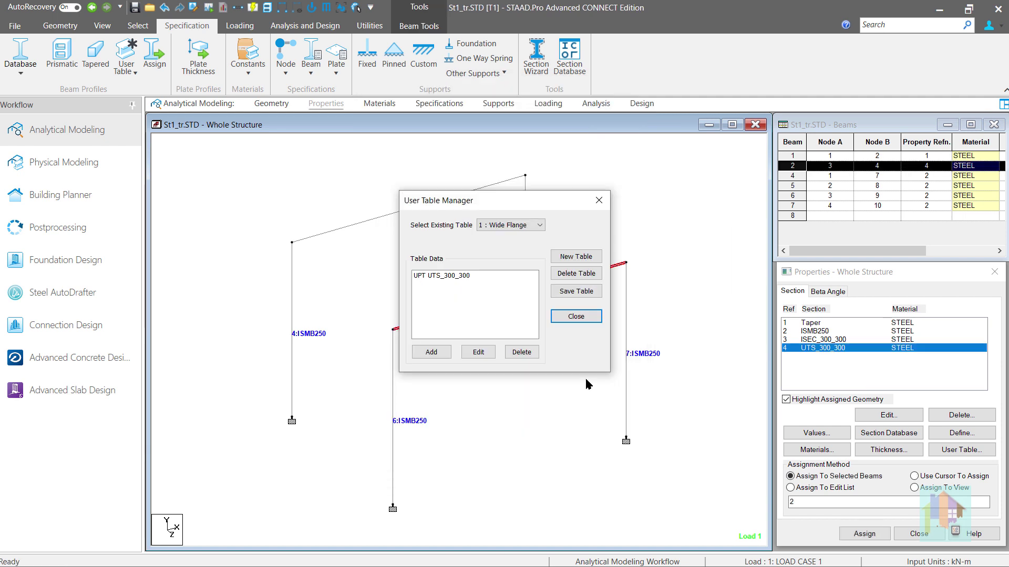
left_click(578, 316)
Review the steel design parameters under PARAMETER 1, highlighting the members assigned to STP 2 and TRACK 2
left_click(642, 104)
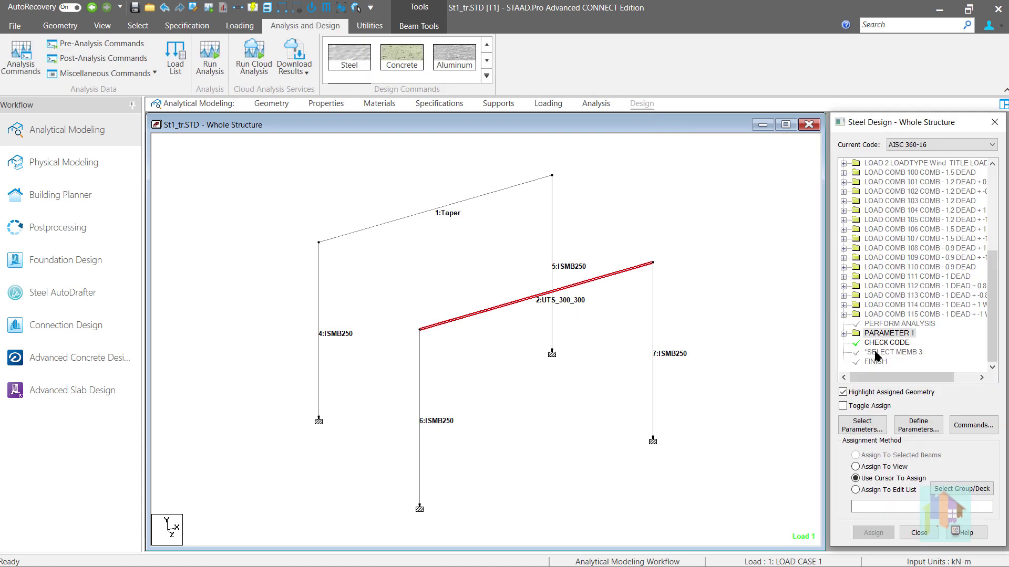
left_click(844, 334)
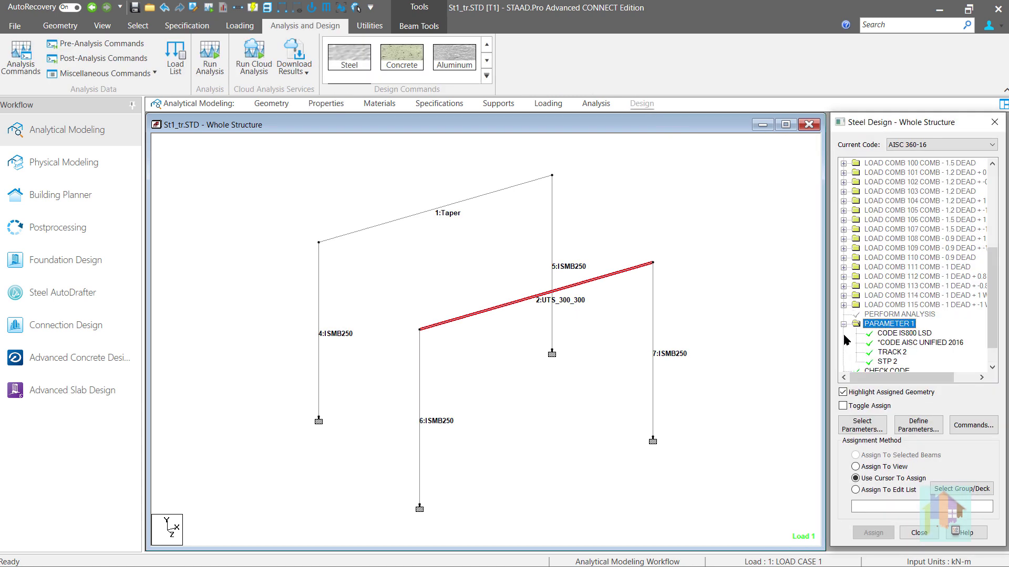
left_click(885, 362)
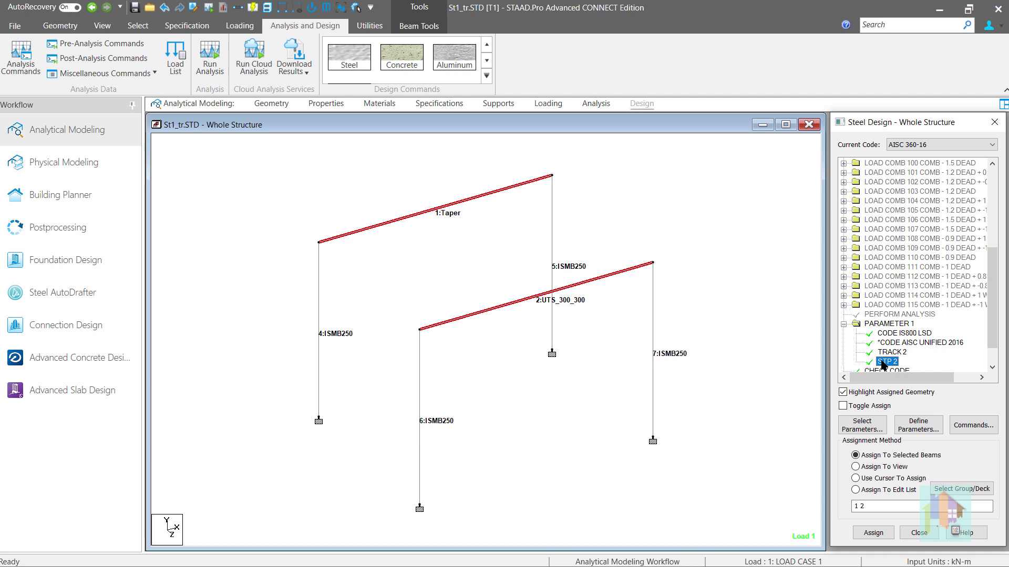
left_click(887, 353)
left_click(771, 330)
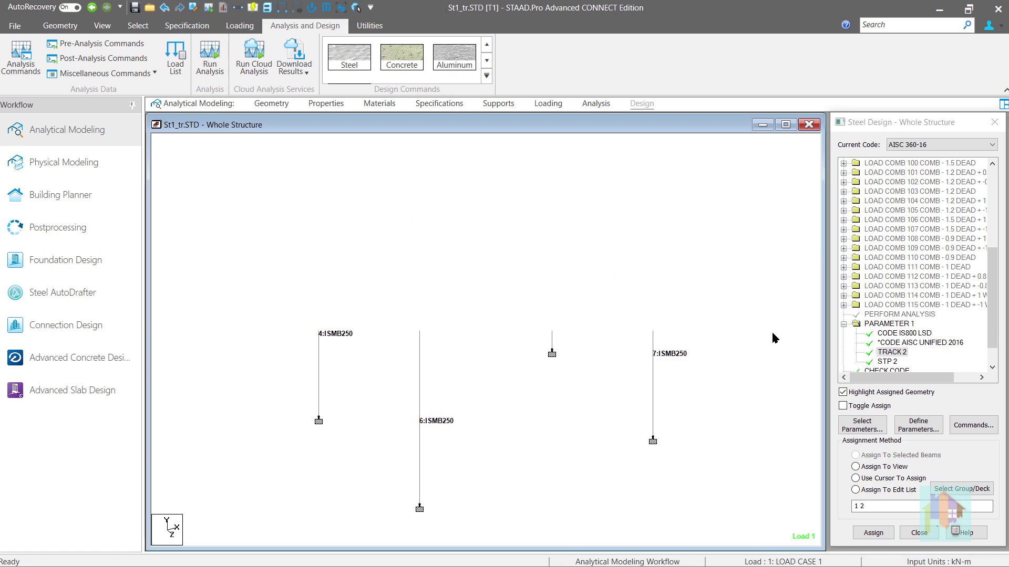
Open the analysis output and compare the code-check results of tapered member 1 and wide flange member 2
left_click(223, 8)
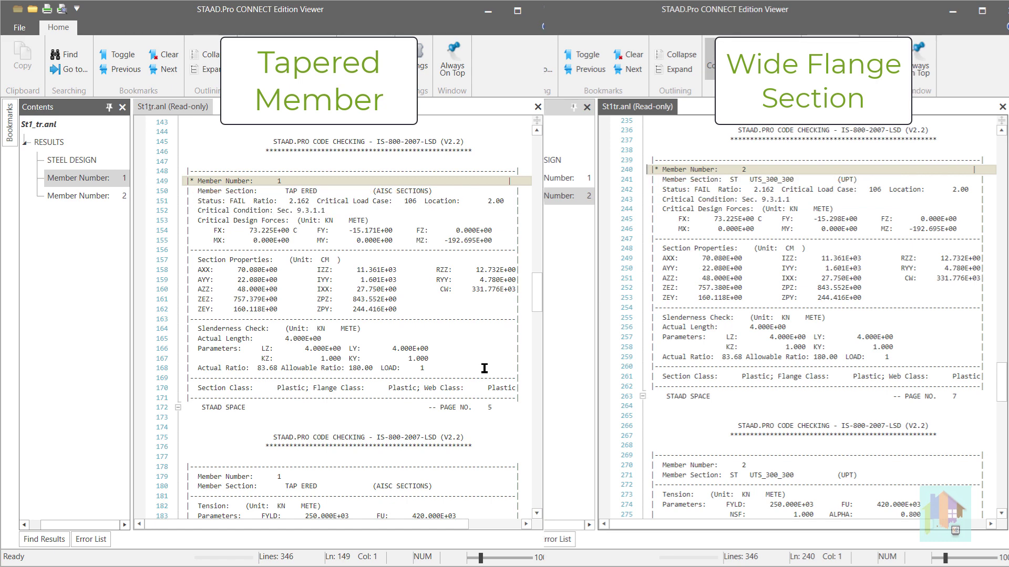
scroll(485, 369, "down", 6)
scroll(486, 368, "down", 13)
scroll(963, 286, "down", 12)
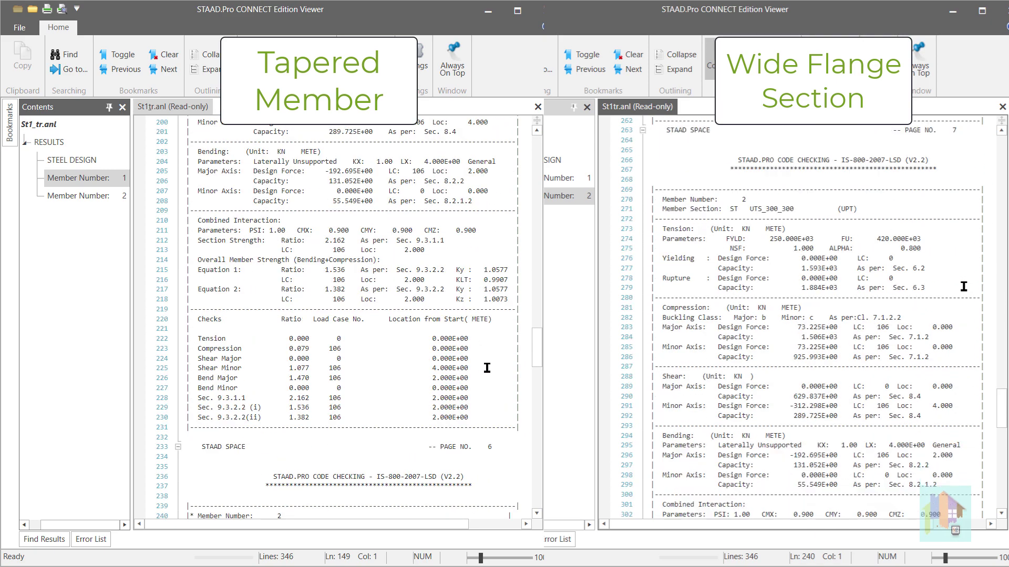
scroll(487, 367, "up", 3)
scroll(963, 286, "down", 4)
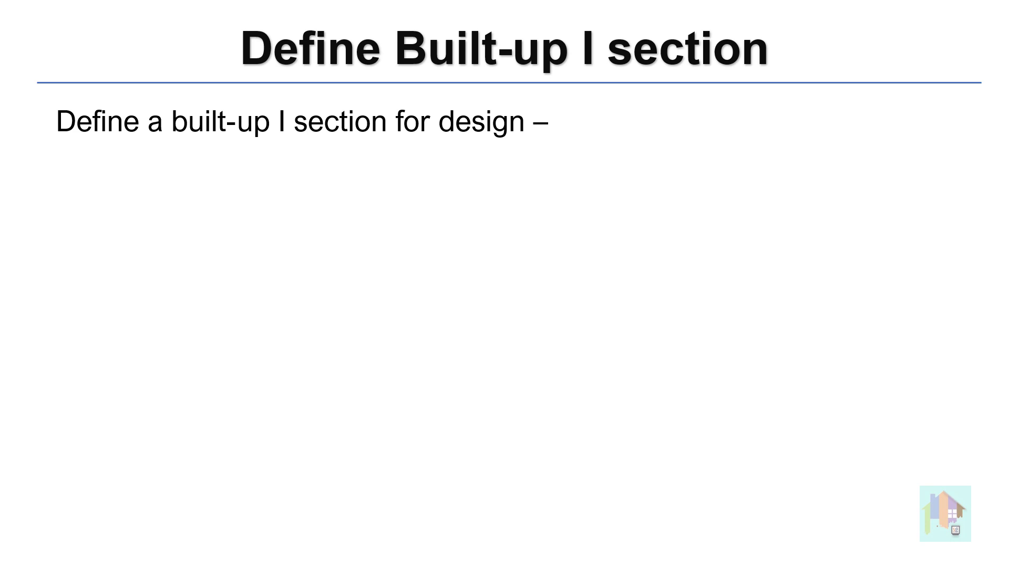
key("Right")
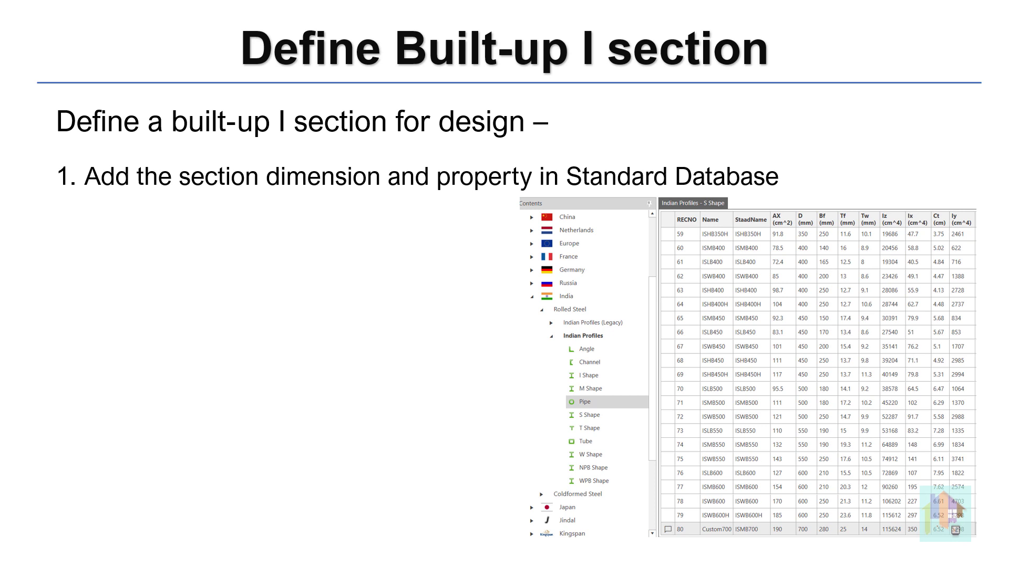
key("Right")
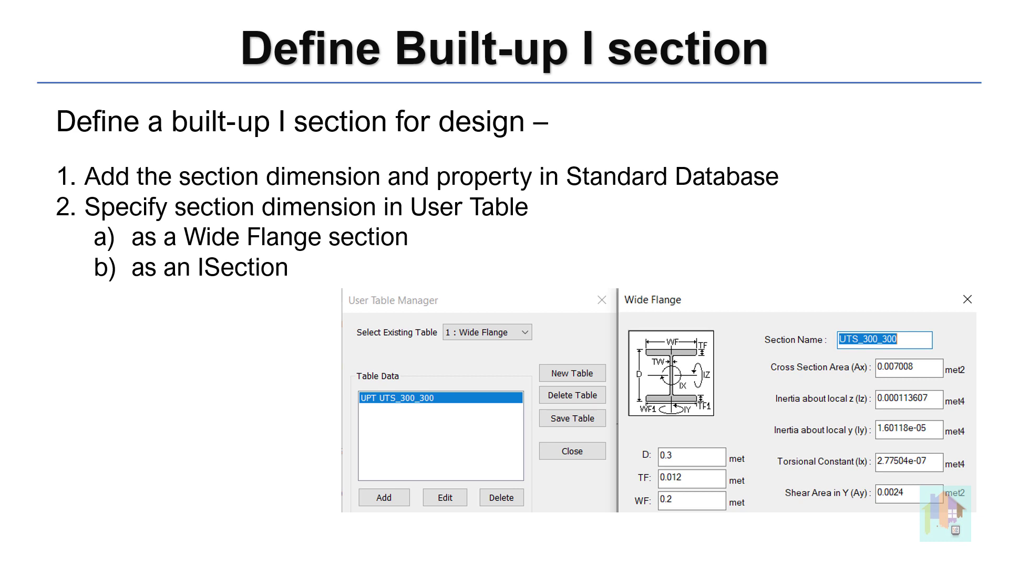
key("Right")
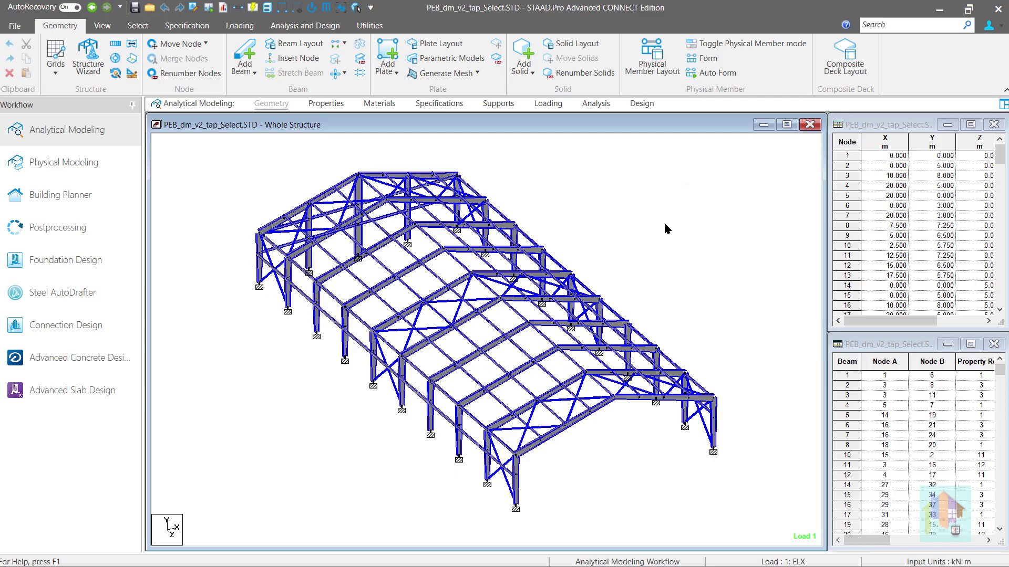
View the Indian S Shape sections available in the Section Profile Tables for the PEB model and close the tables
scroll(673, 338, "up", 1)
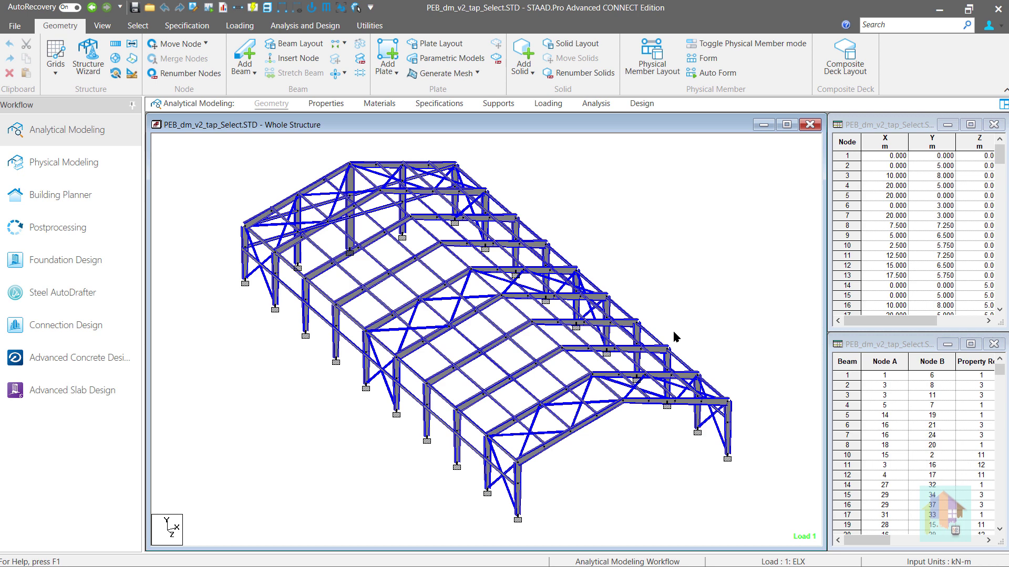
left_click(326, 104)
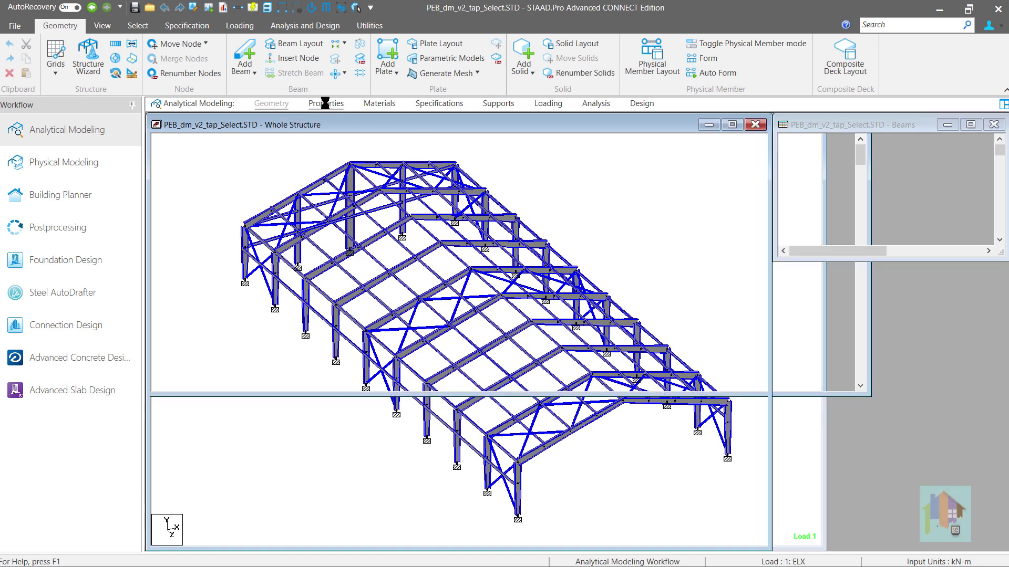
left_click(889, 433)
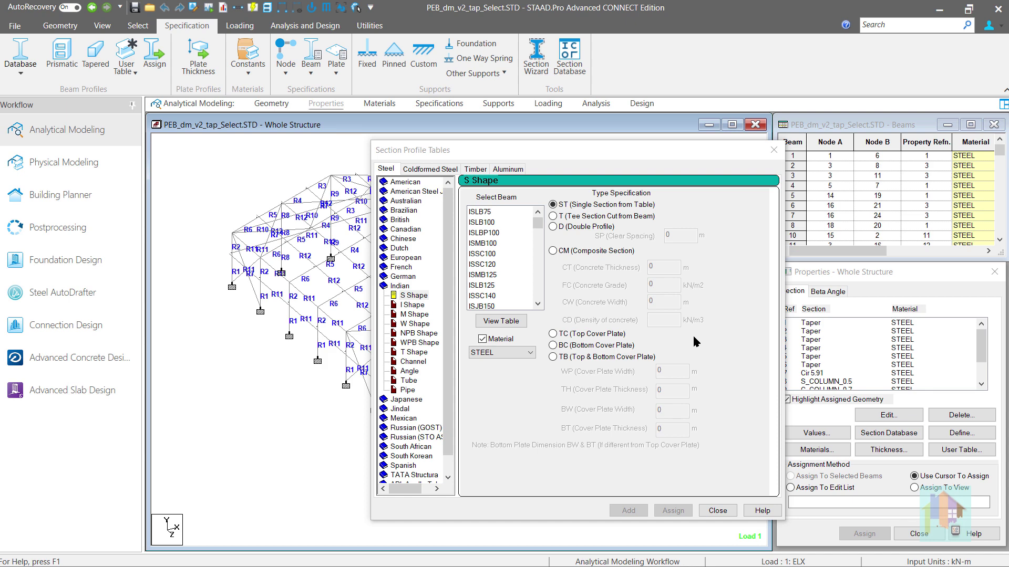
left_click(718, 511)
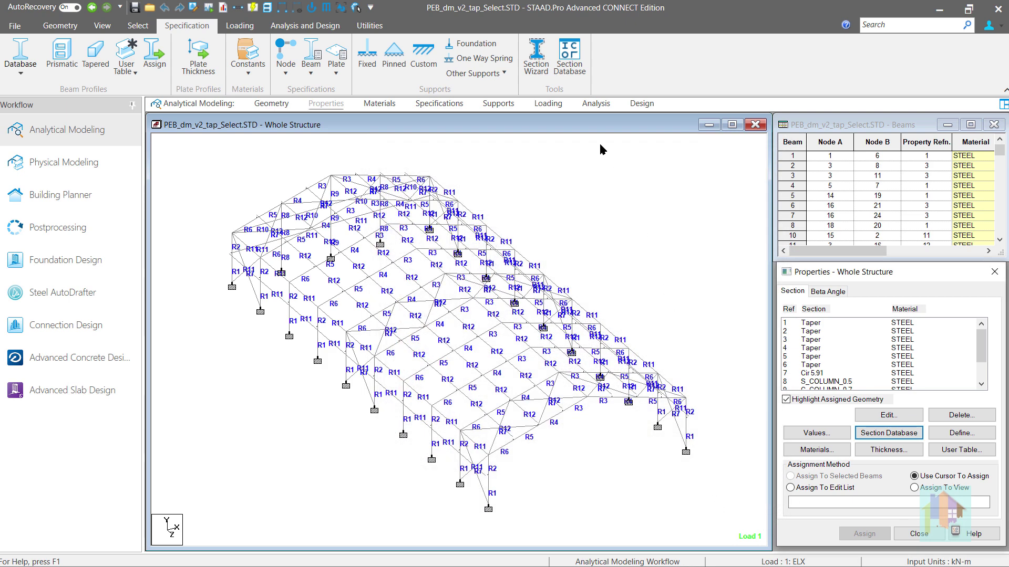
Open the Indian Profiles rolled-steel S Shape table in the Section Database Manager and select the Custom700 record
left_click(567, 74)
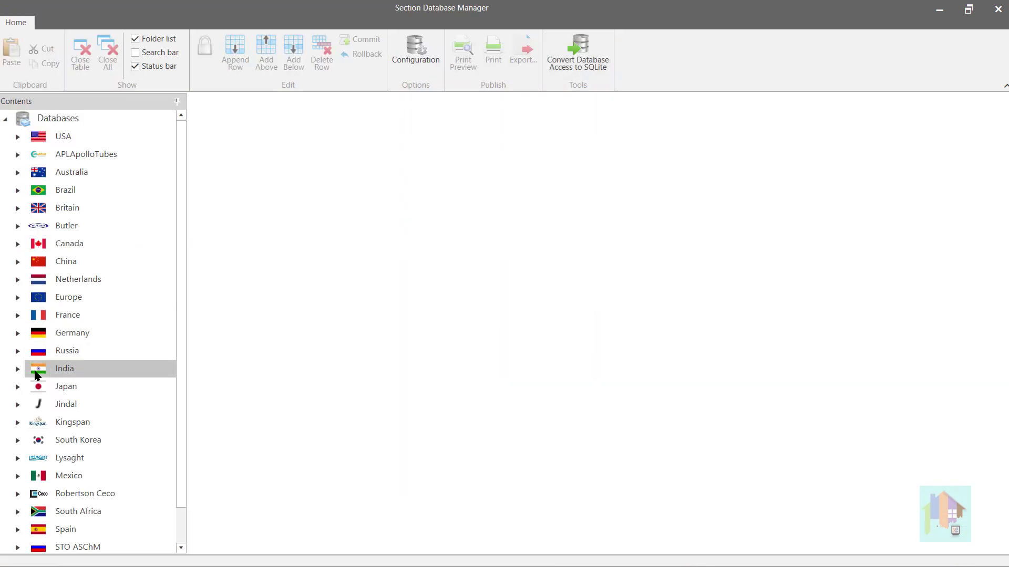
left_click(19, 370)
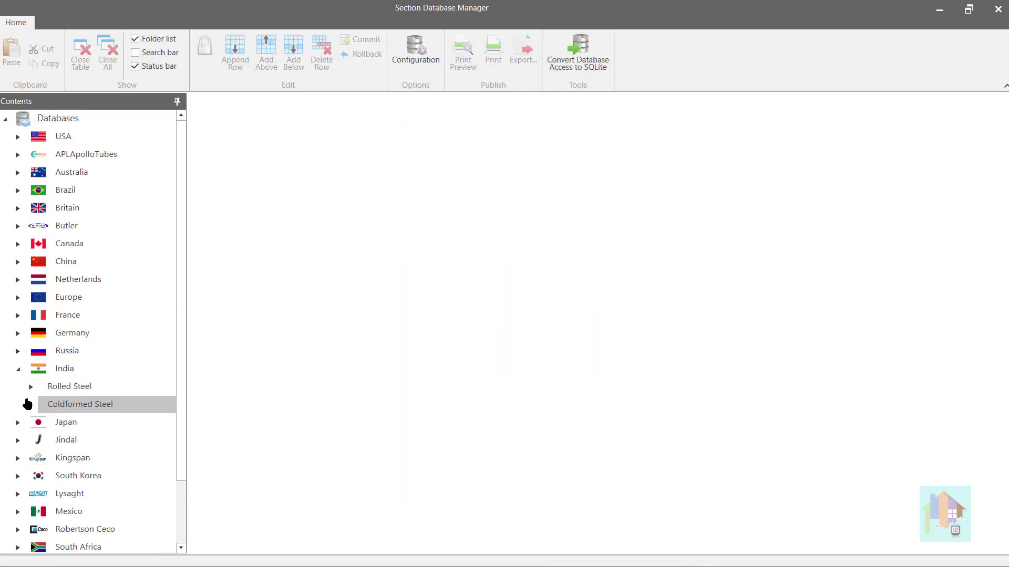
left_click(30, 387)
left_click(44, 423)
left_click(76, 529)
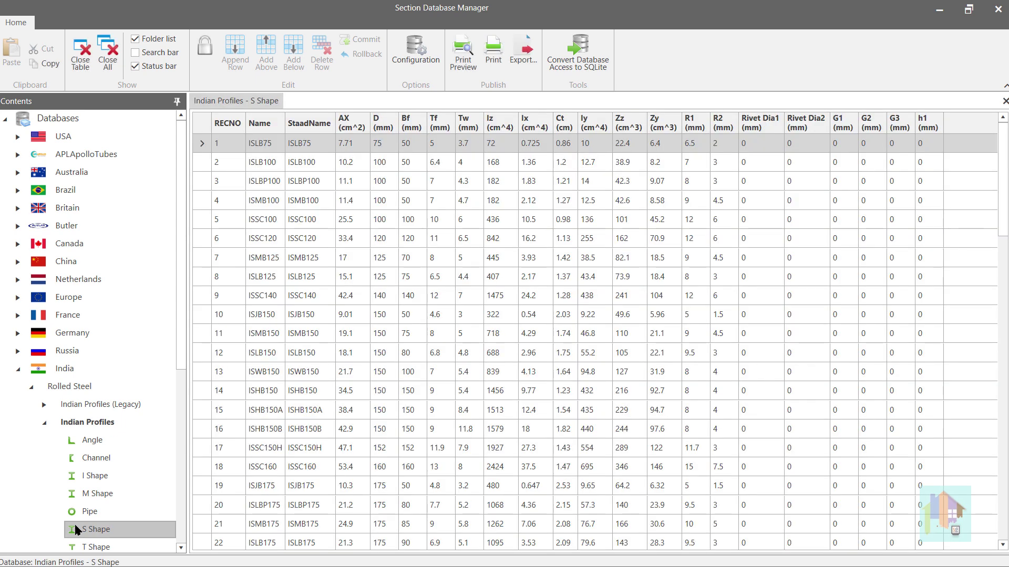
left_click_drag(1004, 210, 1004, 505)
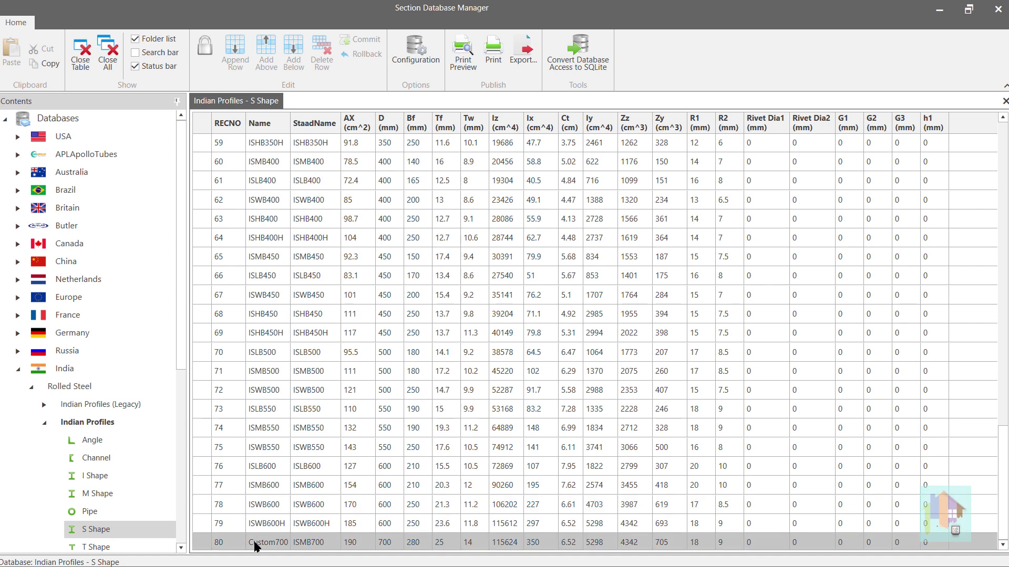
left_click(200, 544)
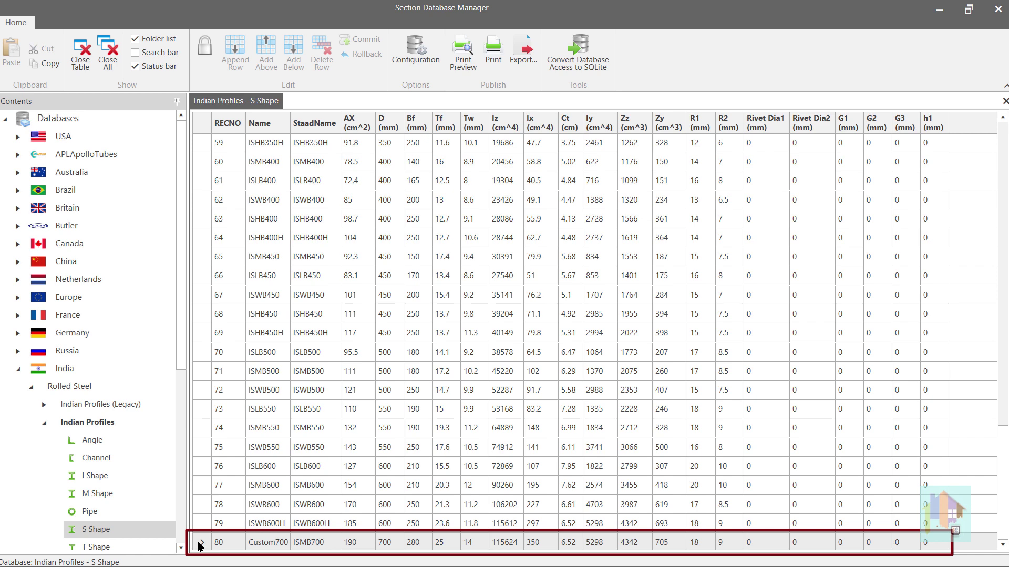
Unlock the S Shape table for editing, commit it to the section database, and close the Section Database Manager
left_click(212, 55)
left_click(362, 543)
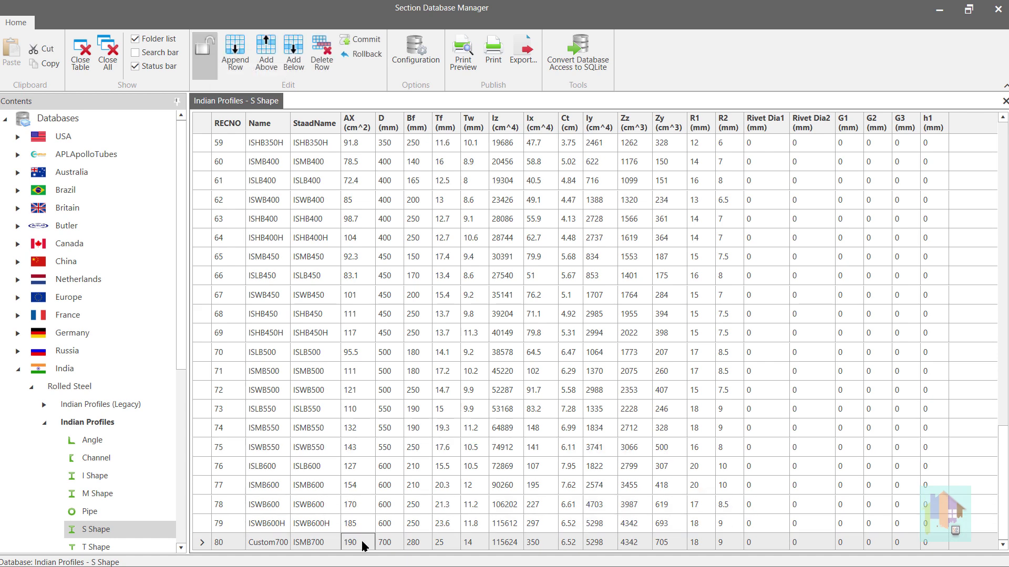
left_click(364, 544)
left_click(399, 523)
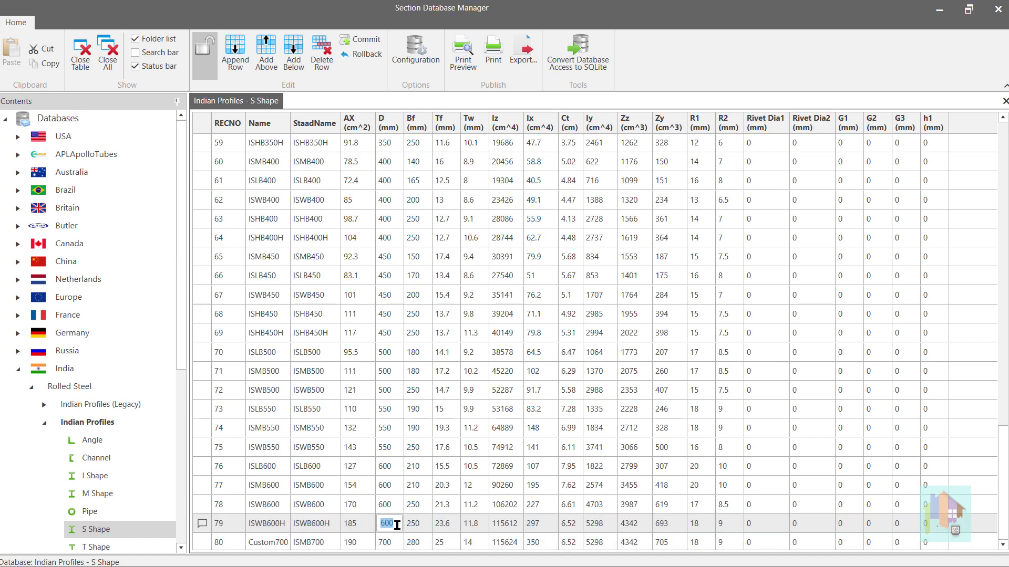
left_click(368, 46)
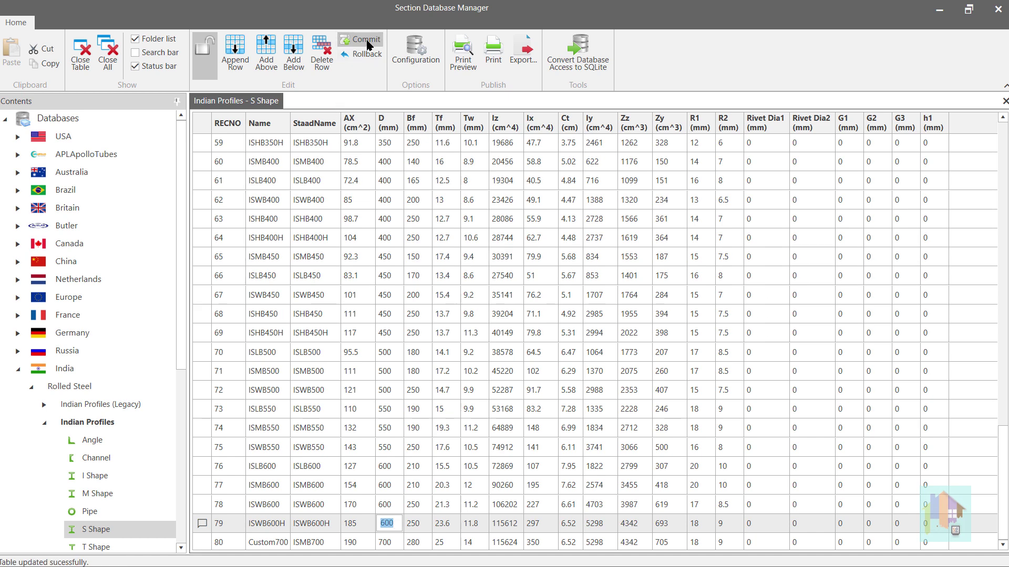
left_click(992, 12)
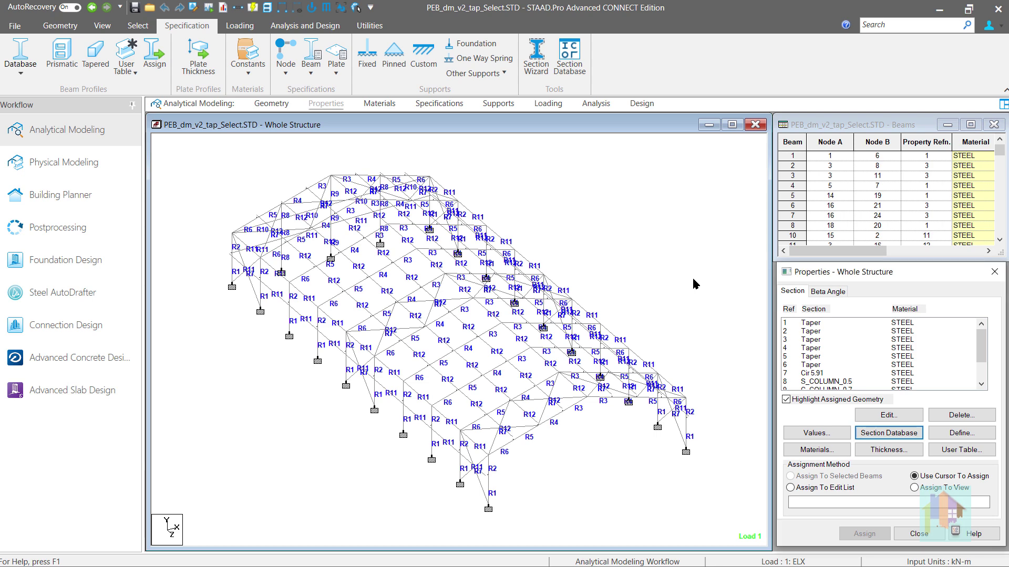
Look up ISMB700 among the Indian S Shape sections, examine its Custom700 record in the table view, and close the section tables
left_click(881, 433)
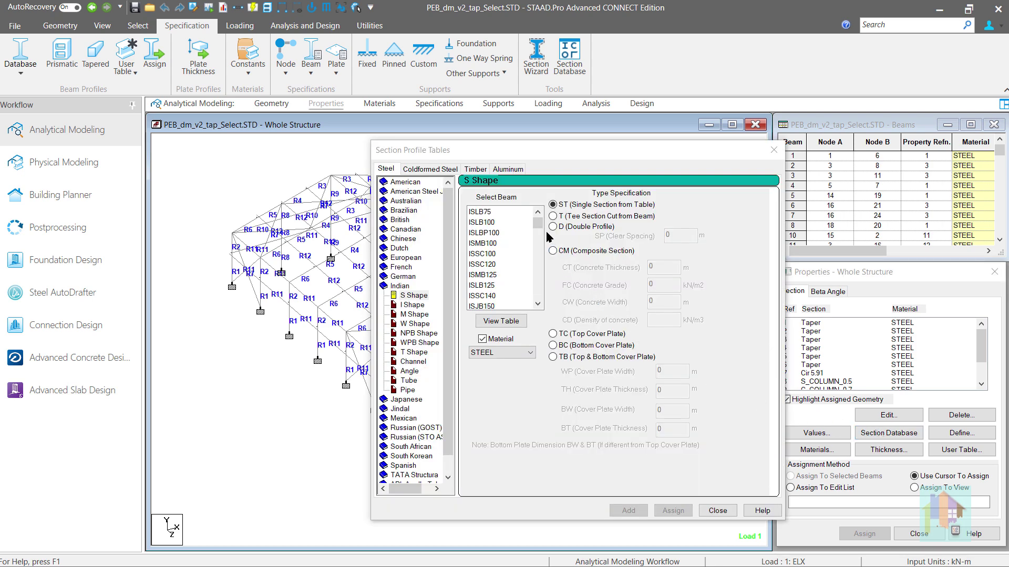
left_click_drag(538, 224, 542, 304)
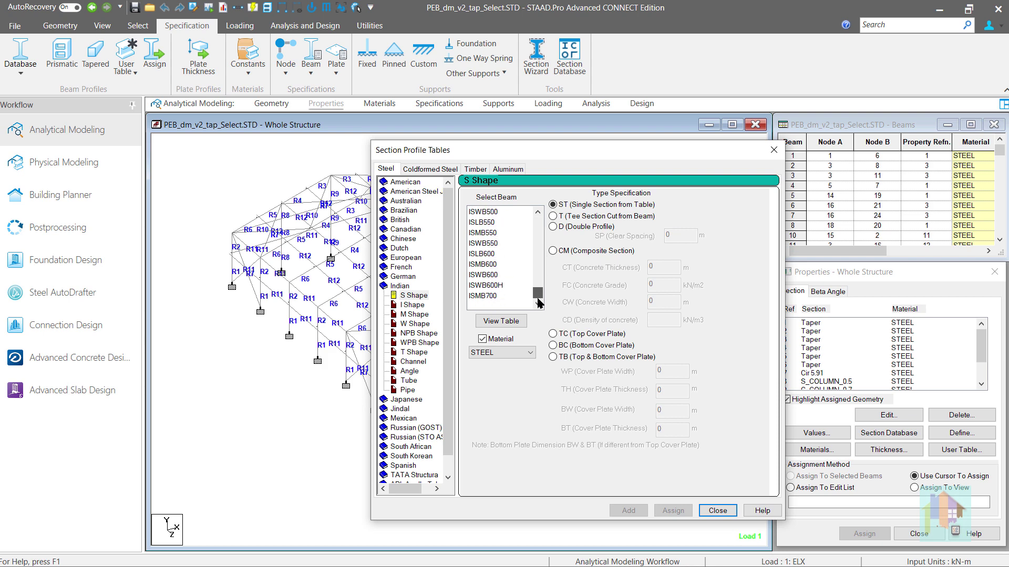
left_click(489, 297)
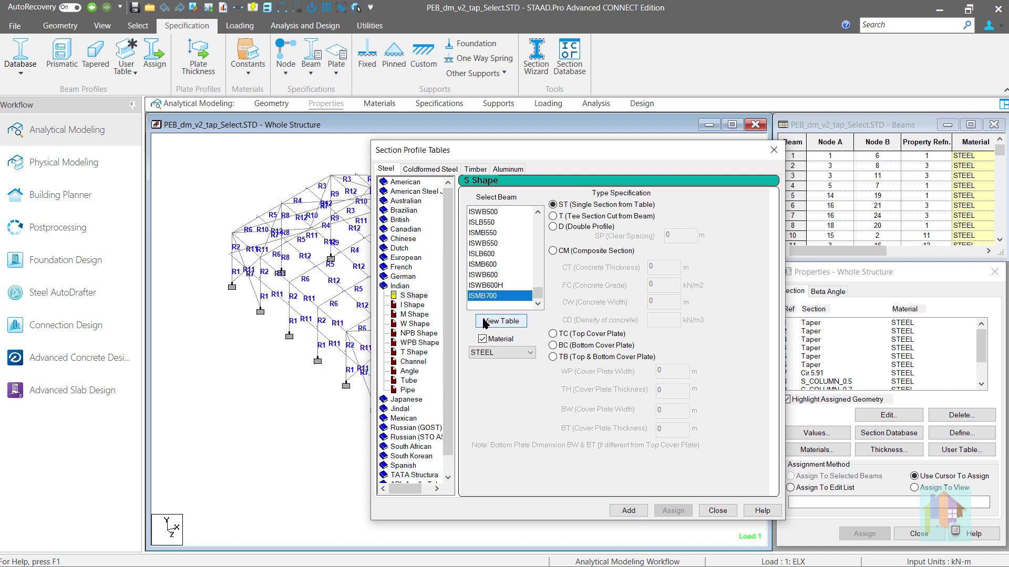
left_click(485, 322)
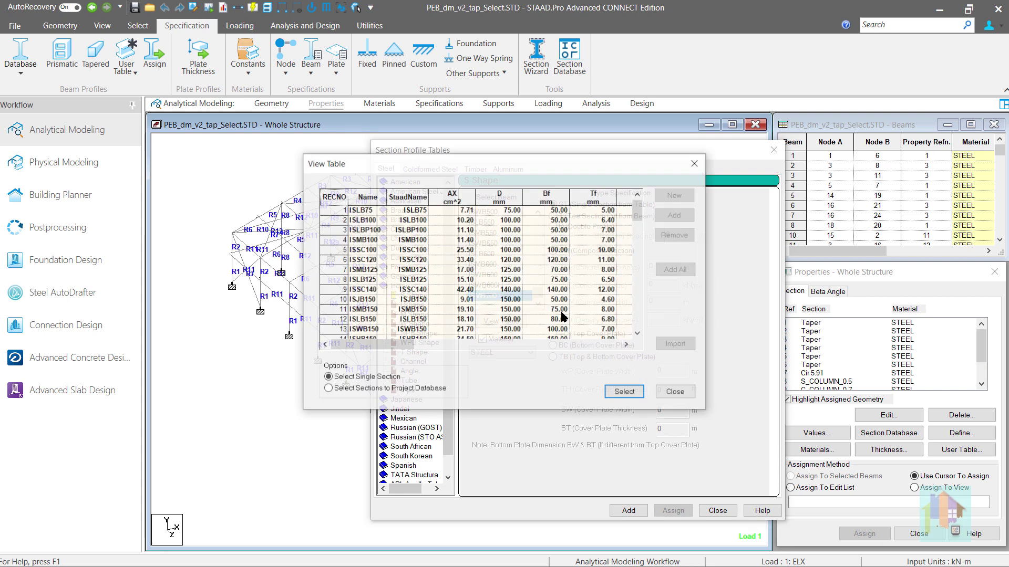
left_click_drag(638, 216, 638, 323)
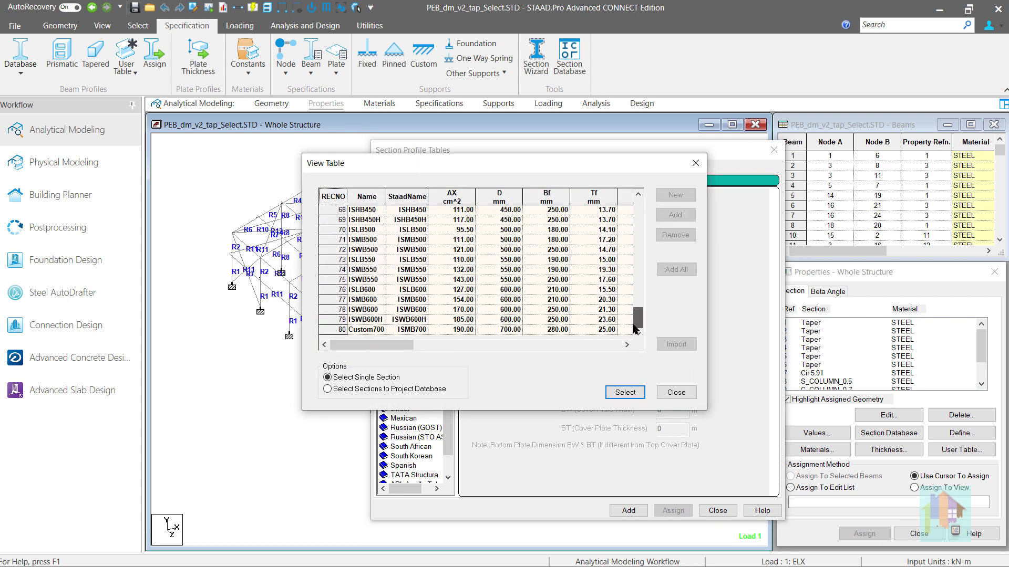
left_click(337, 329)
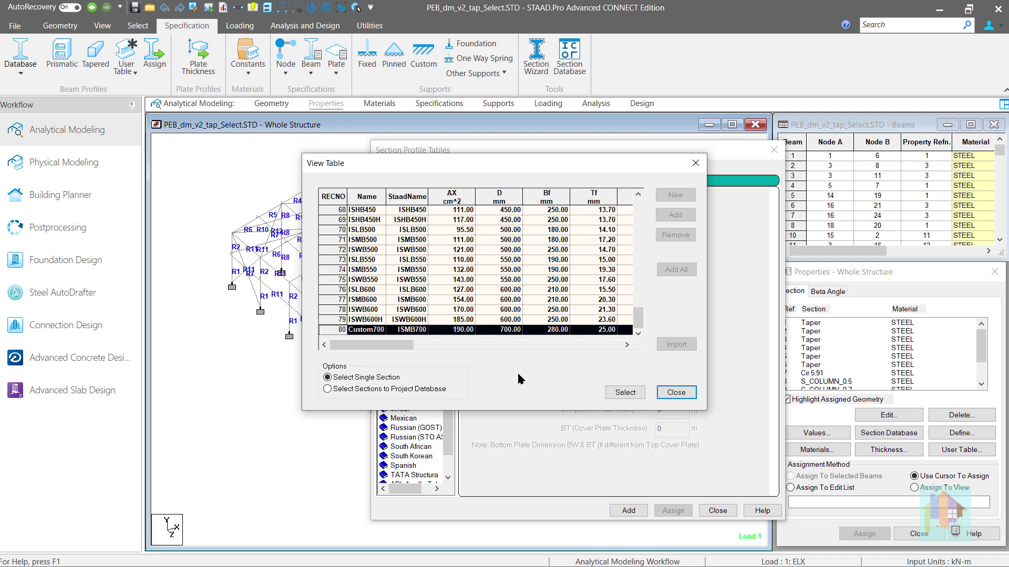
left_click(670, 394)
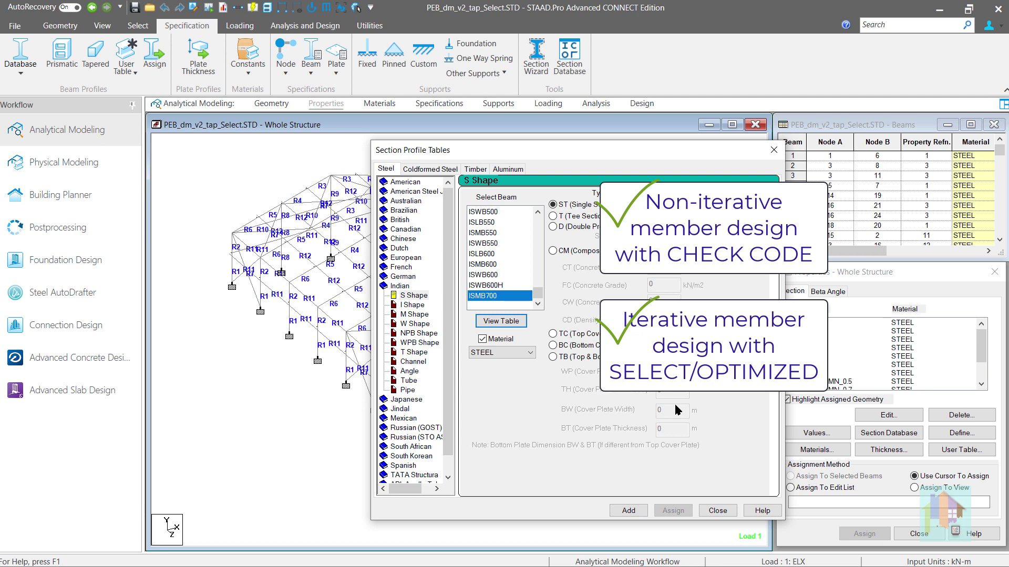
left_click_drag(538, 295, 537, 225)
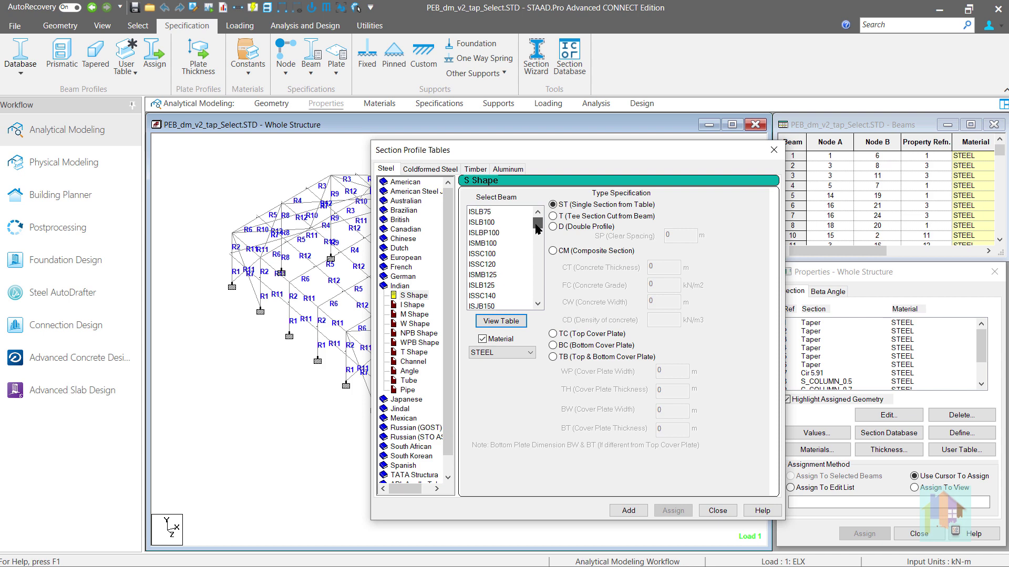
left_click(722, 511)
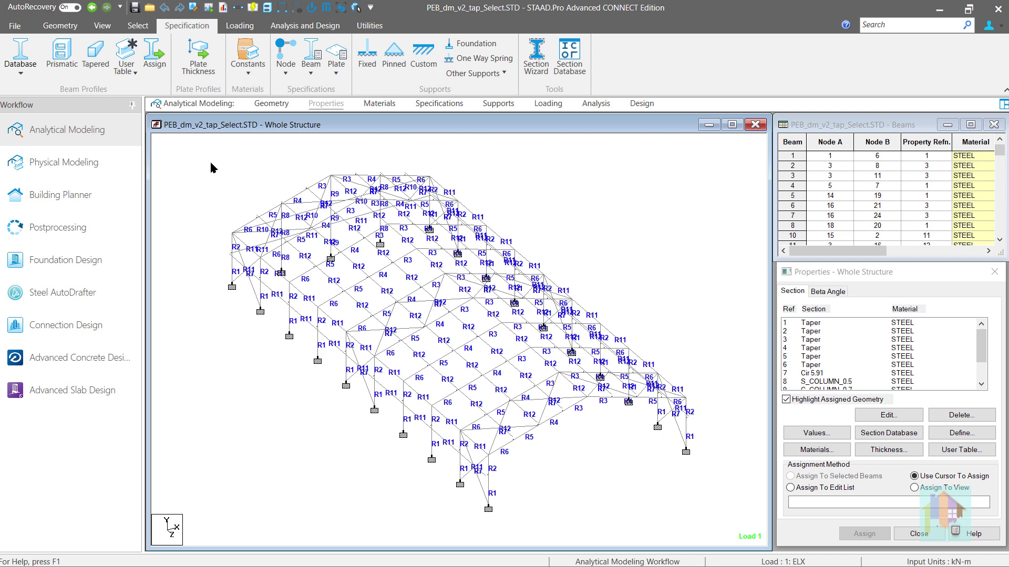
Create a new user table with the WIDE FLANGE section type in the User Table Manager
left_click(134, 76)
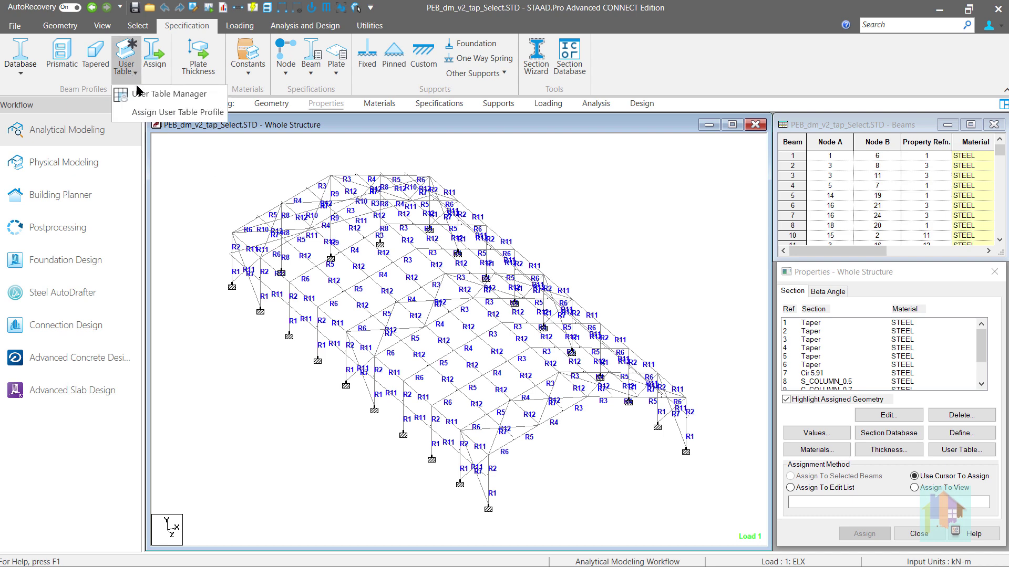
left_click(140, 94)
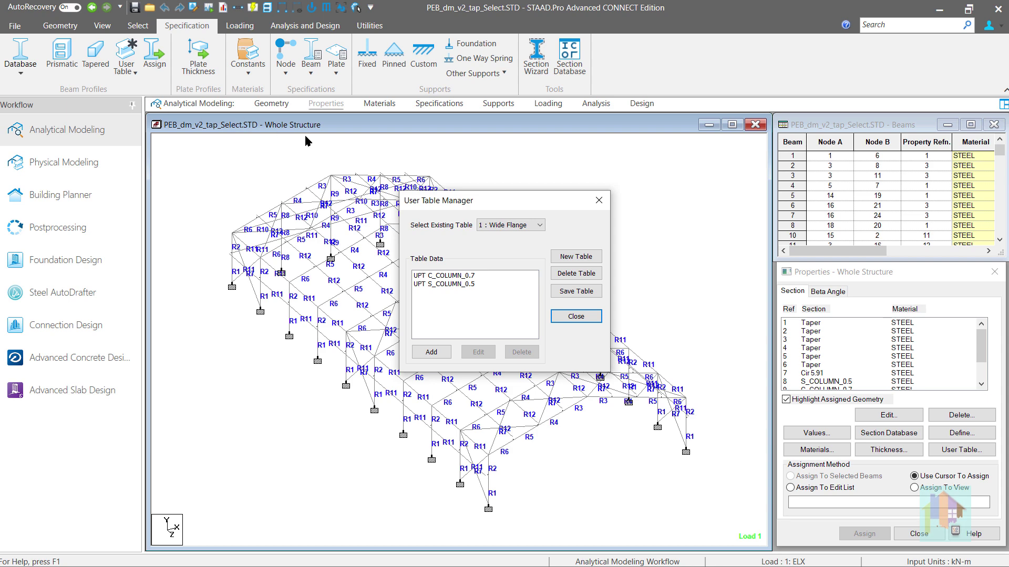
left_click(575, 257)
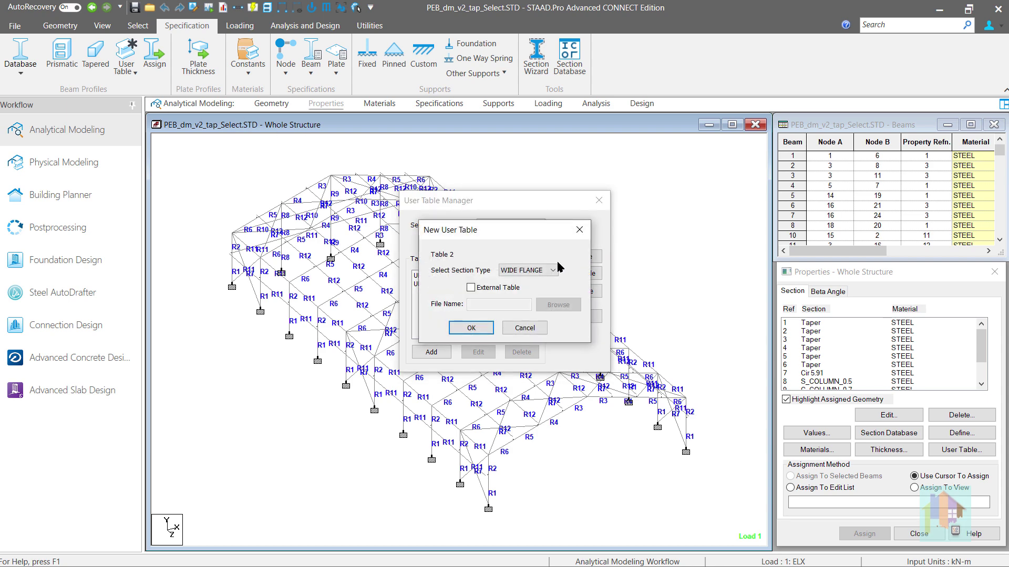
left_click(553, 270)
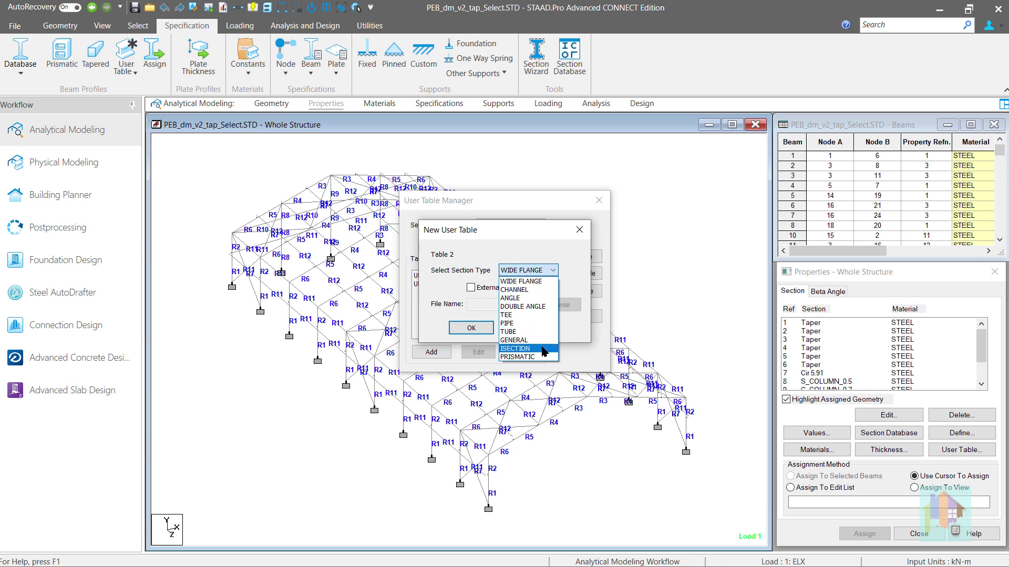
left_click(534, 282)
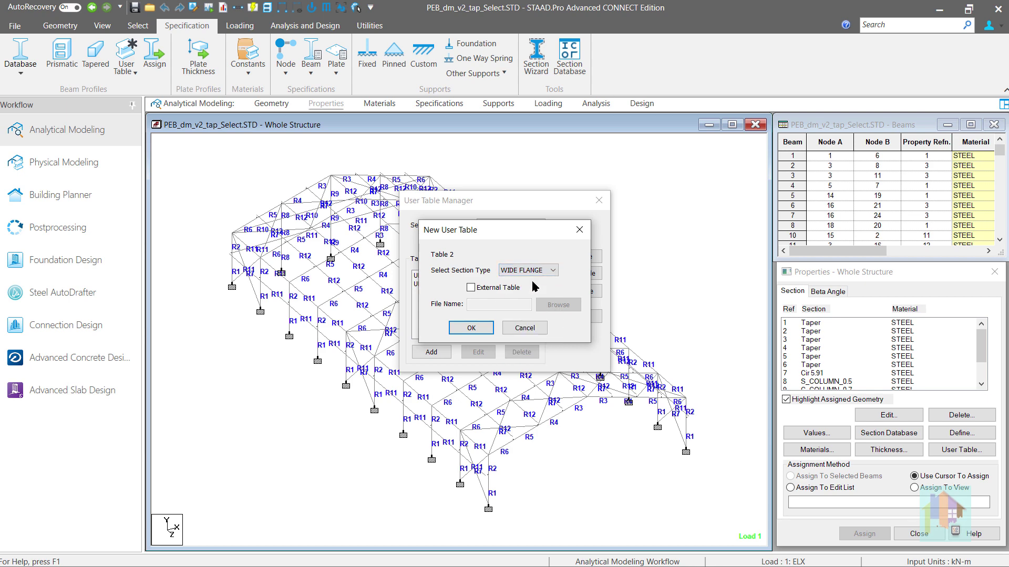
left_click(492, 328)
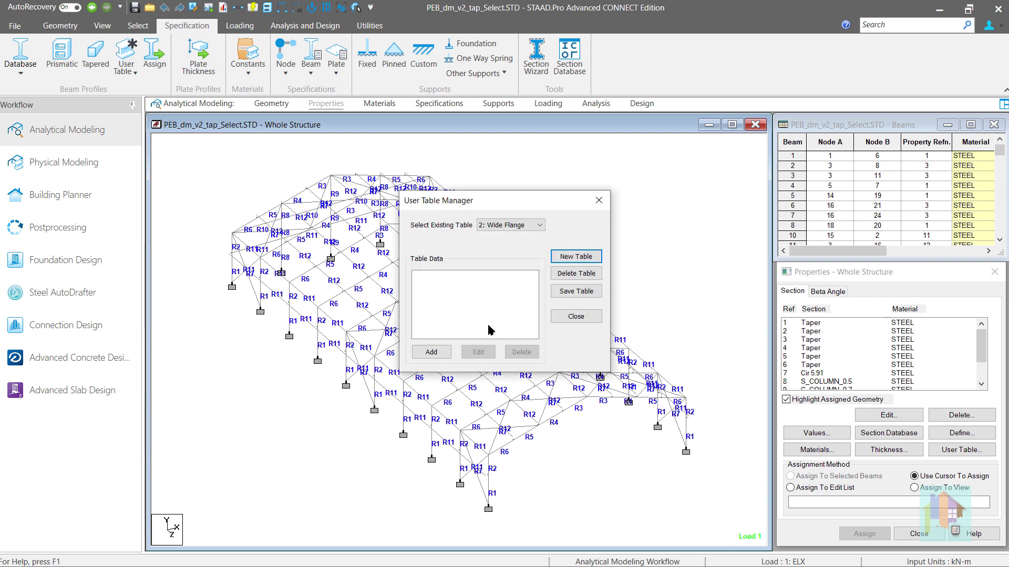
Define wide flange section C_column_0.8 with D 0.8, TF 0.25, WF 0.015, TW 0.01, TF1 0.25 and WF1 0.015 m, and calculate its properties
left_click(431, 352)
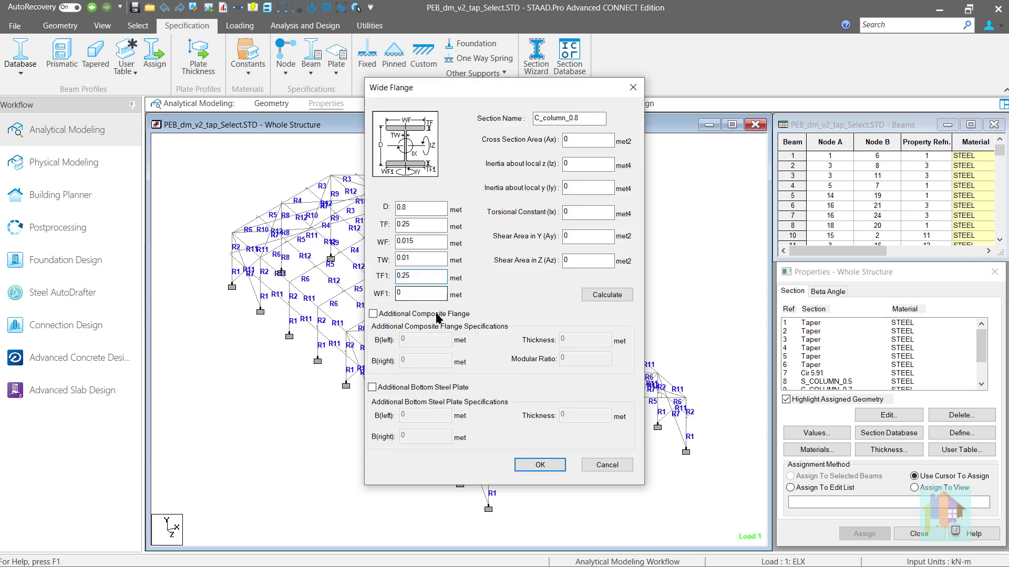
left_click(422, 296)
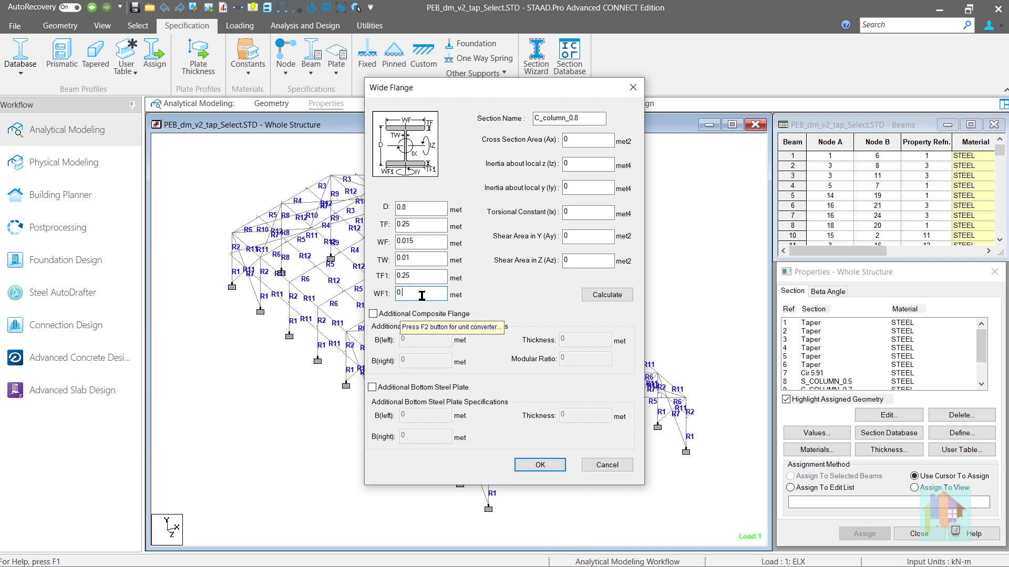
type(".015")
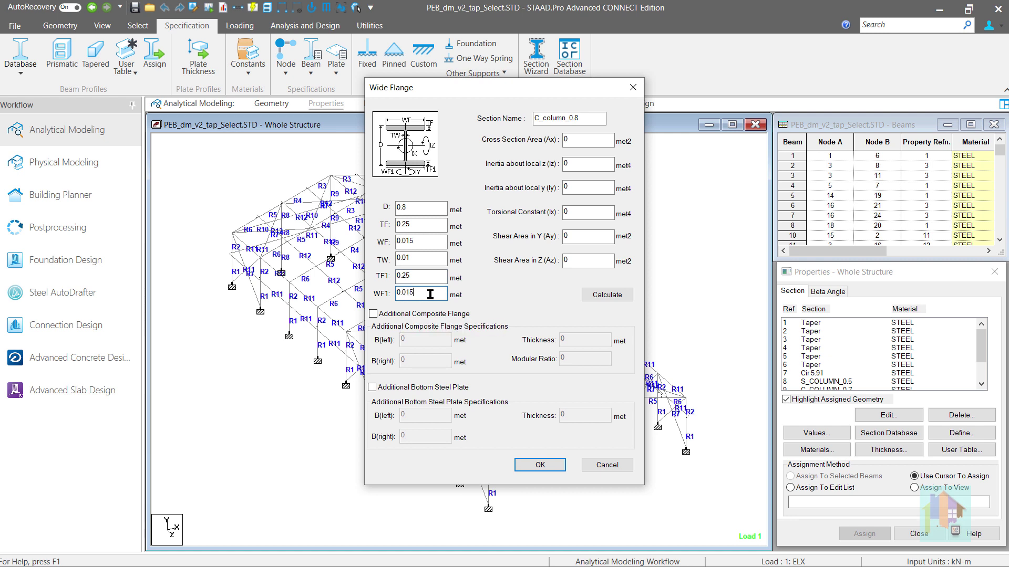
left_click(603, 299)
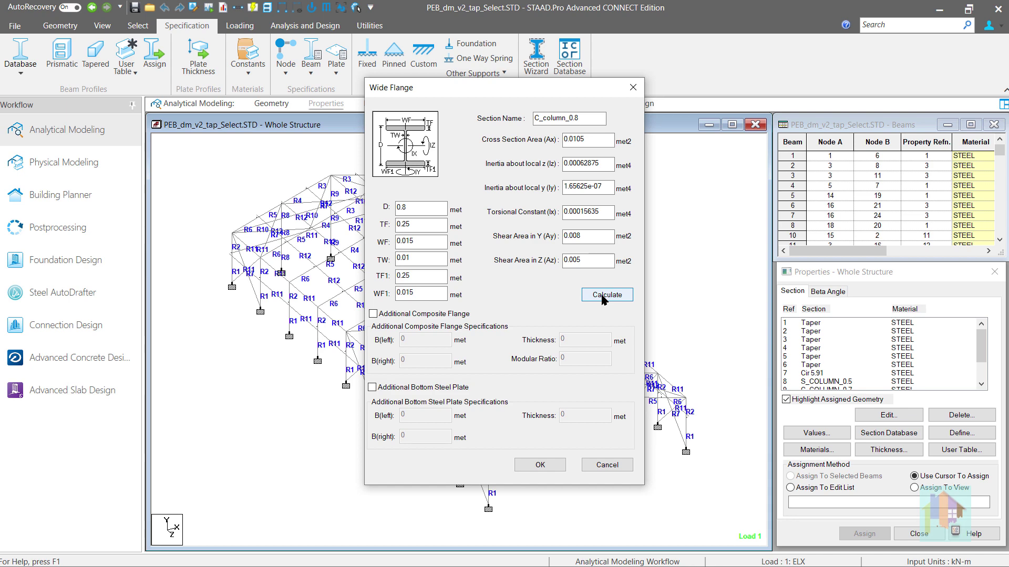
Try the Additional Composite Flange and Additional Bottom Steel Plate options for the section, switching each off again
left_click(435, 315)
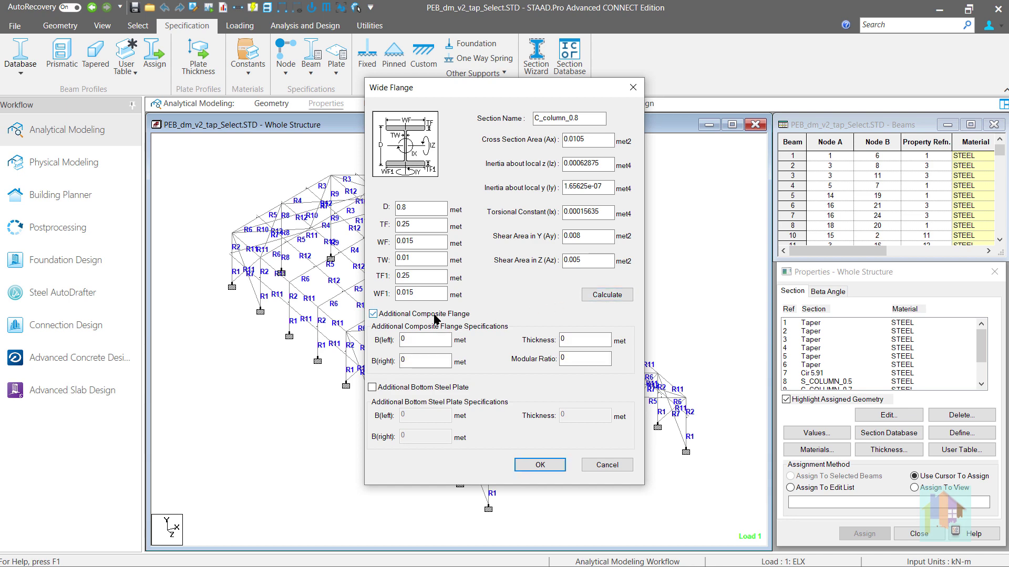
left_click(434, 316)
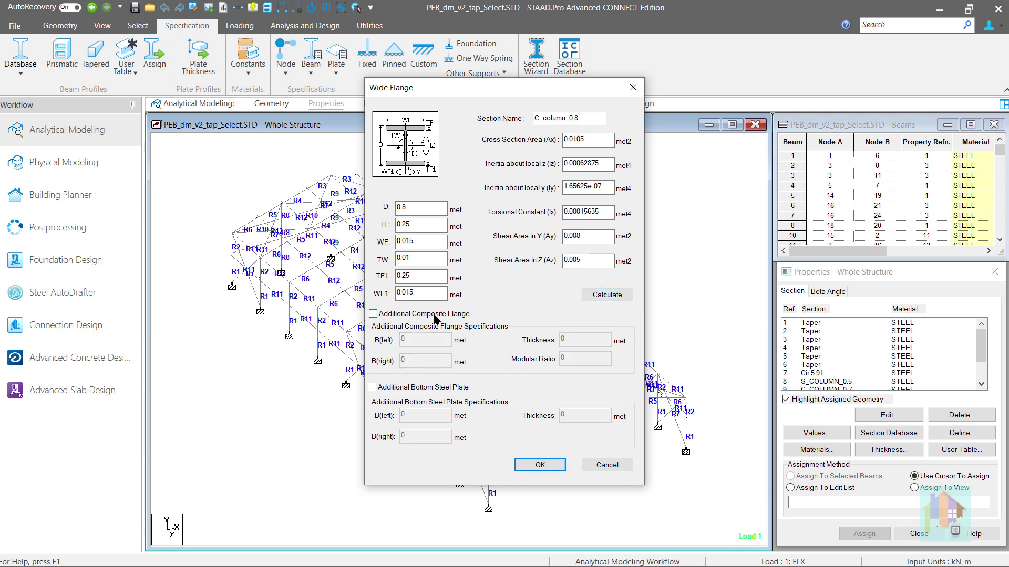
left_click(401, 391)
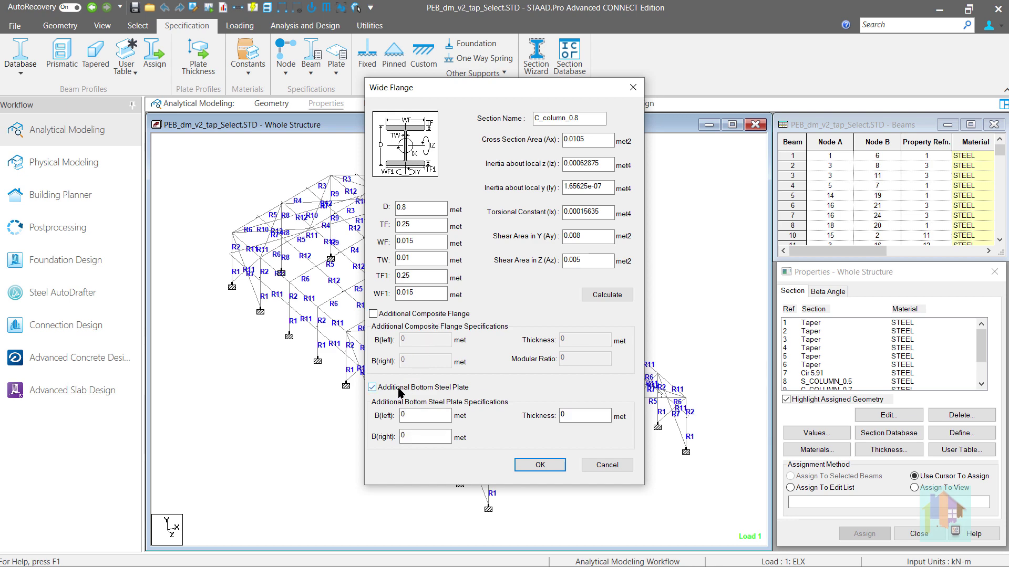
left_click(401, 391)
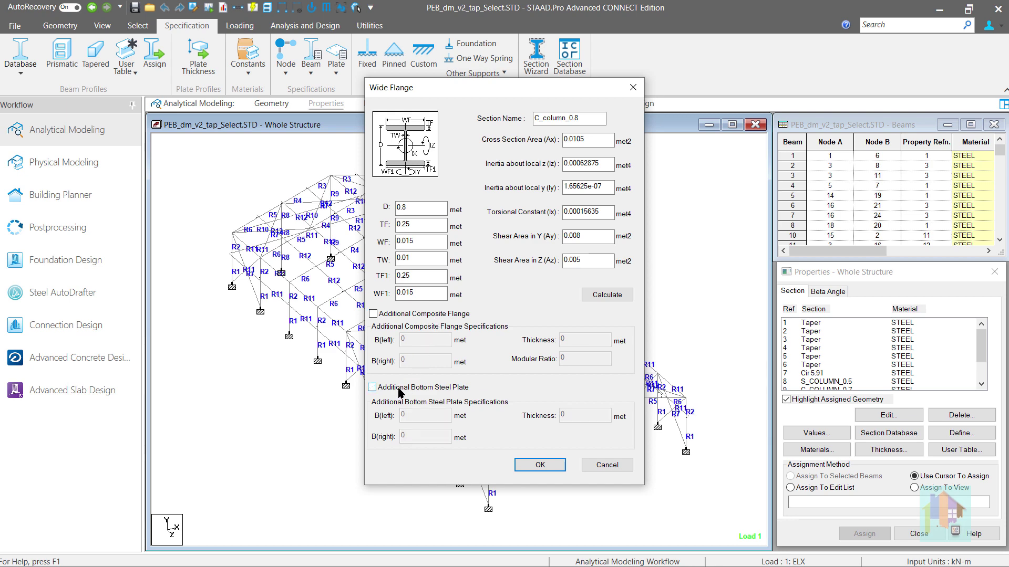
Accept C_column_0.8 into the Wide Flange user table and open the user-provided table for property assignment
left_click(541, 465)
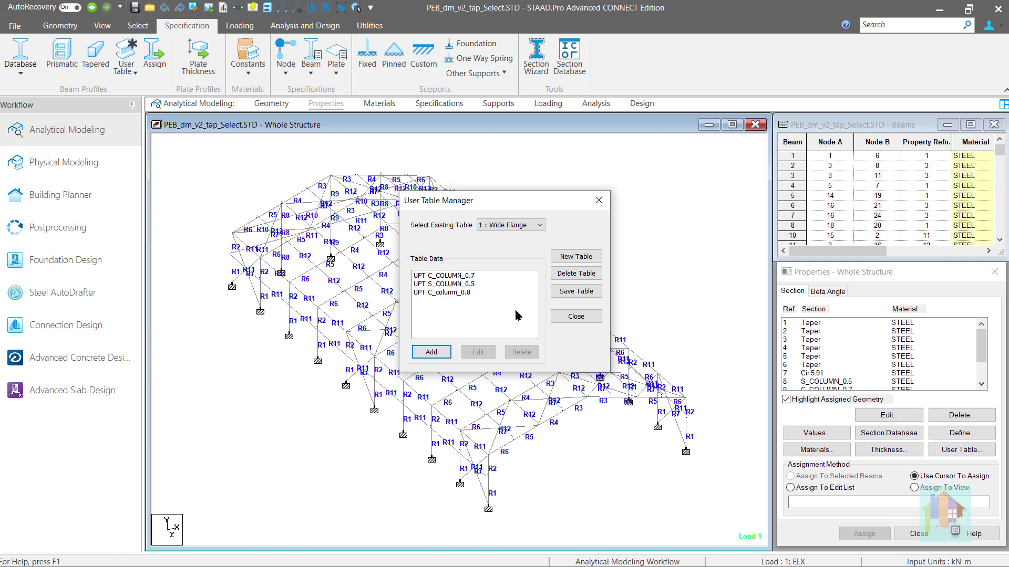
left_click(574, 317)
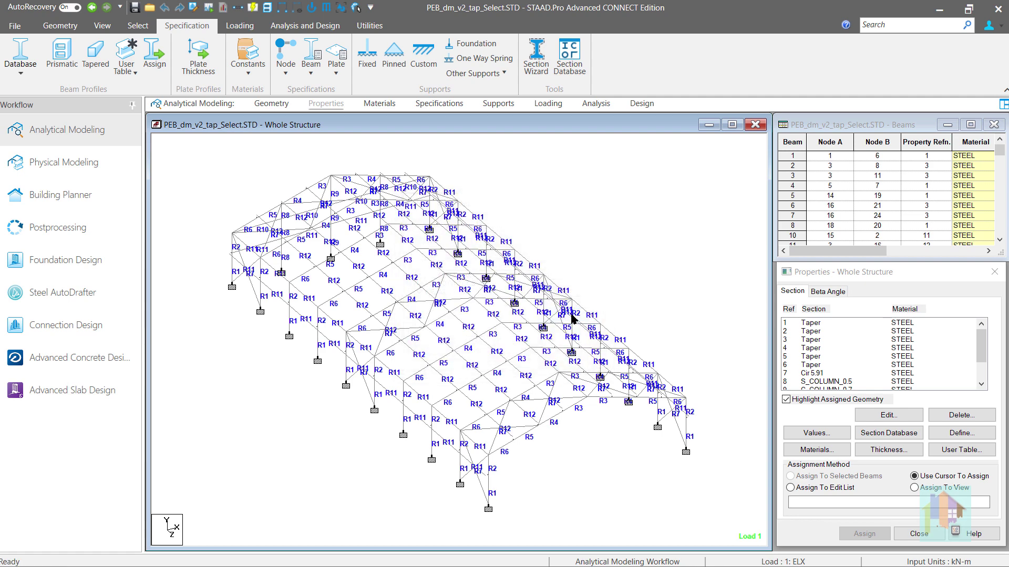
left_click(953, 451)
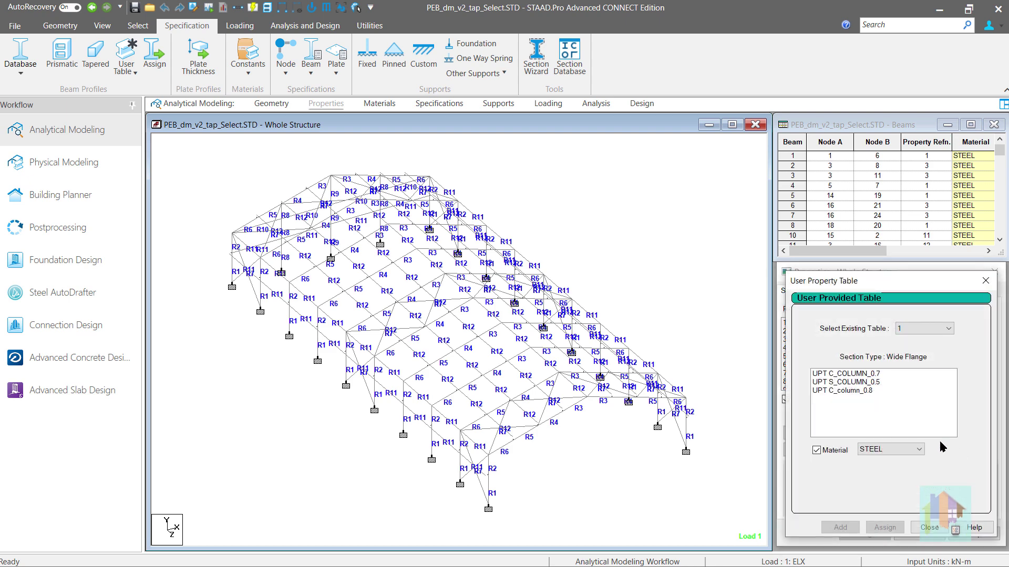
Check the C_column_0.8 entry and the available tables in the user-provided table, and close it without adding a property
left_click(861, 392)
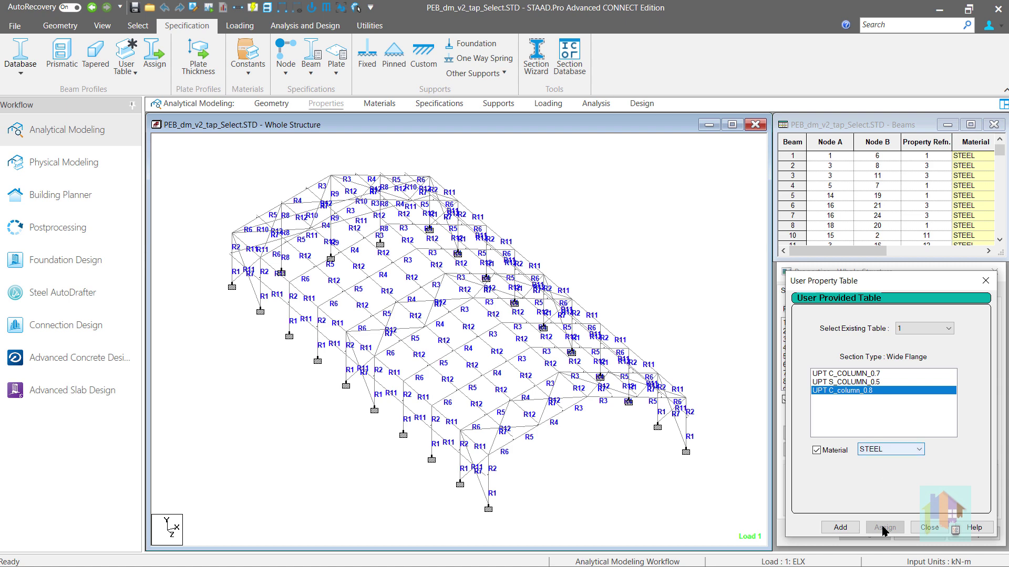
left_click(926, 331)
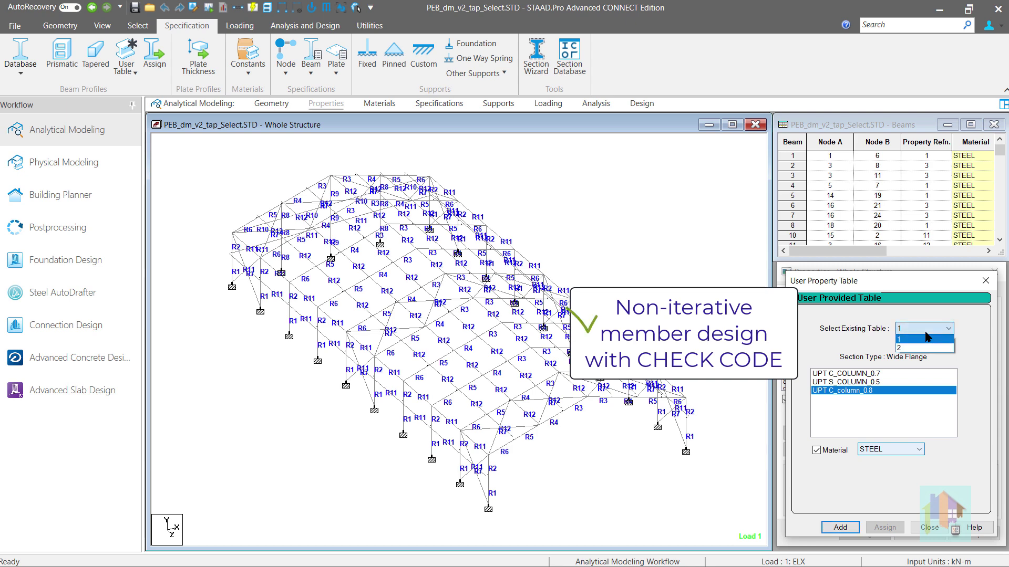
left_click(926, 339)
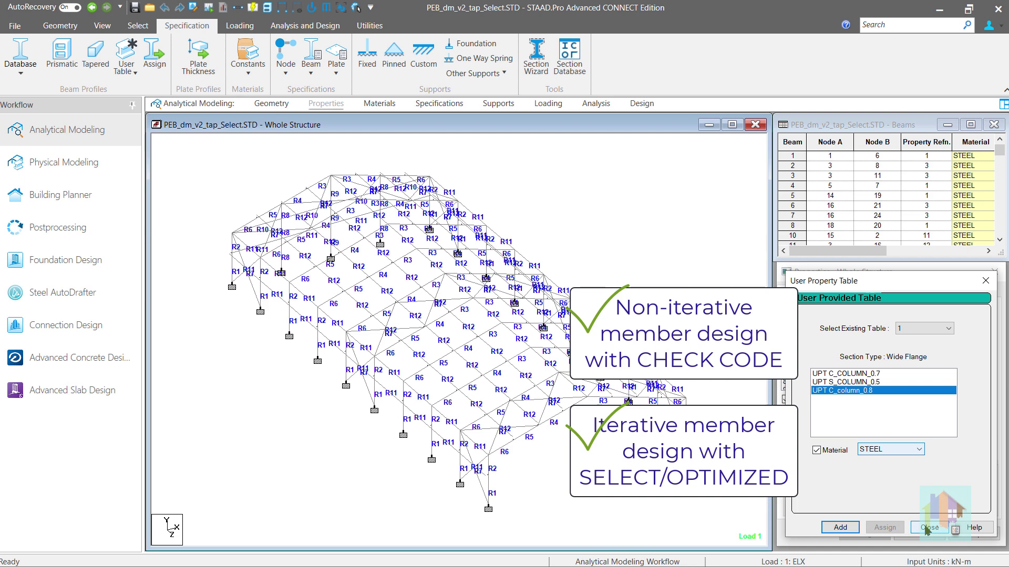
left_click(930, 530)
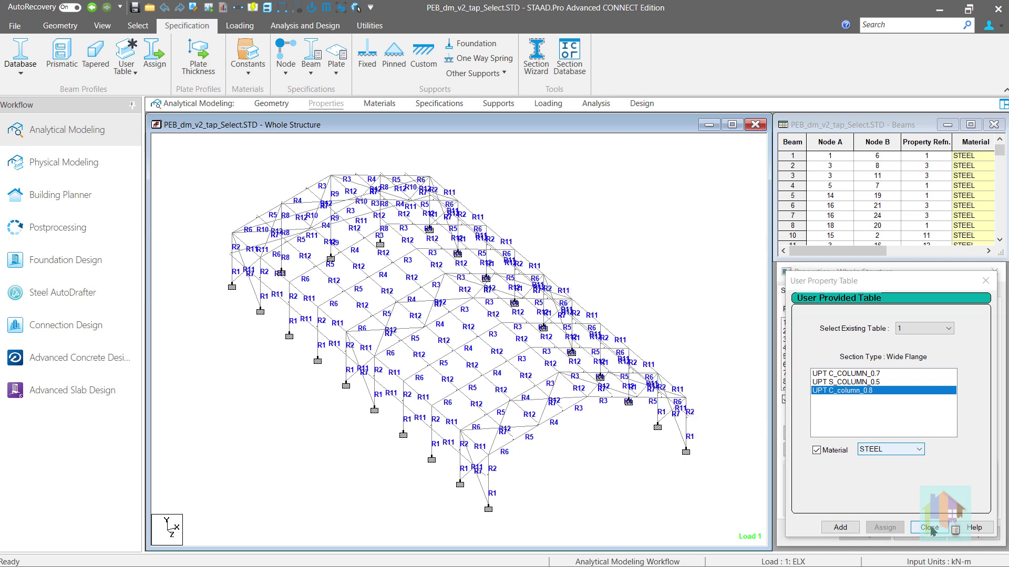
Add section Isec_700 to an ISection user table with 0.7 m start and end depths, leaving Additional Composite Flange off
left_click(126, 64)
left_click(147, 96)
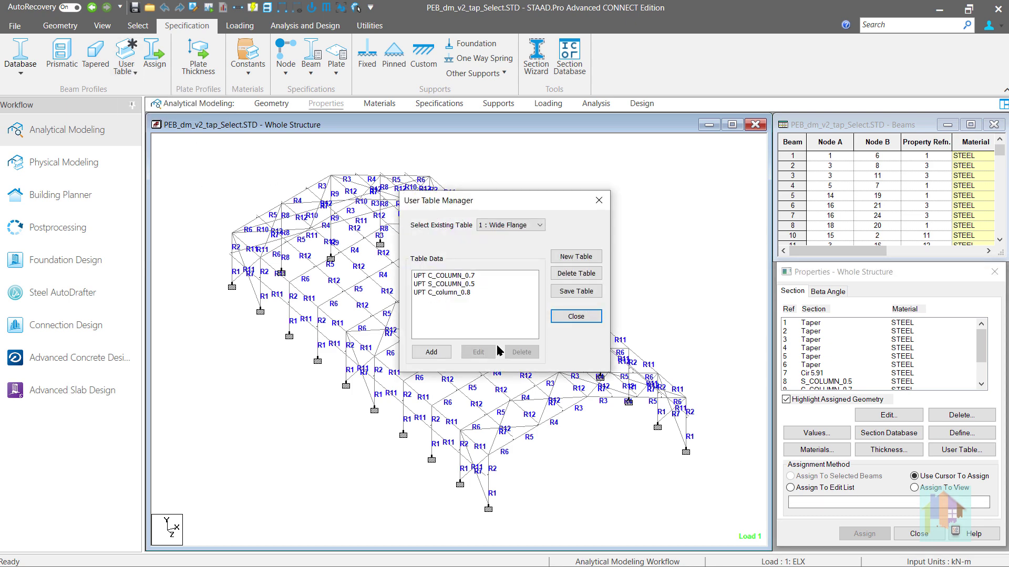
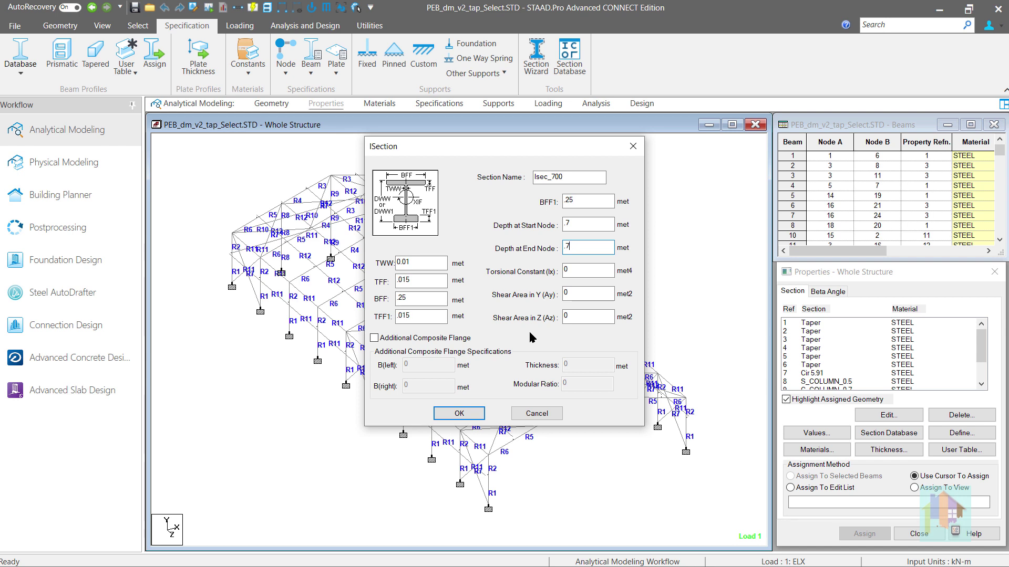
left_click(449, 339)
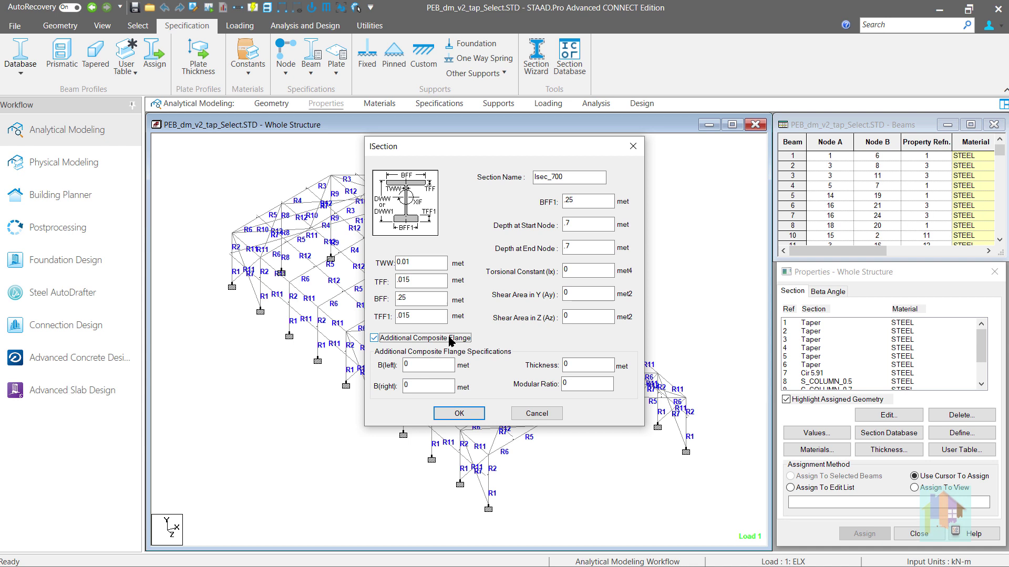
left_click(450, 339)
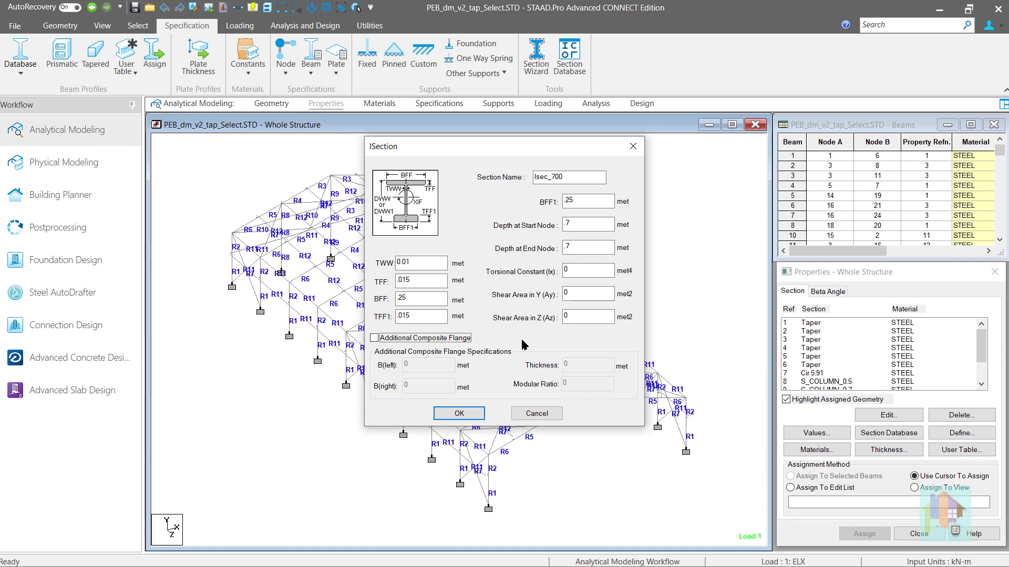
left_click(460, 414)
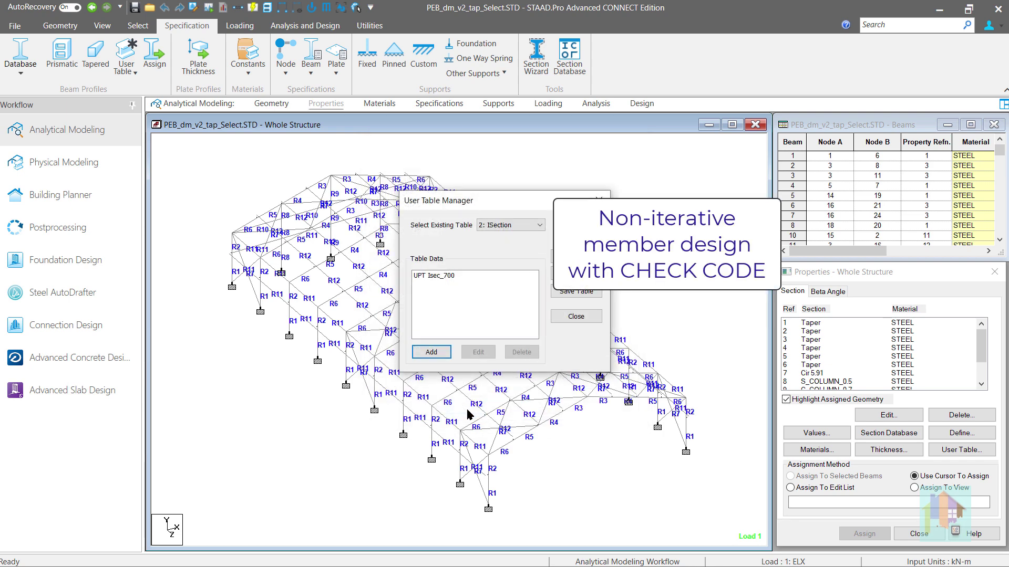
Assign the Isec_700 section to beam 77, the front corner column of the frame, and clear the selection
left_click(465, 278)
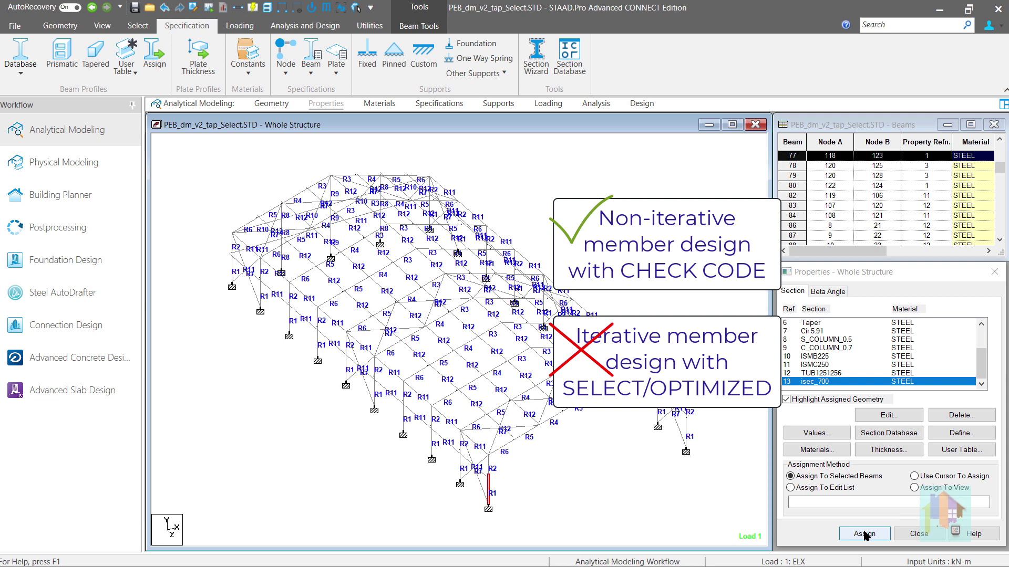
left_click(865, 534)
left_click(900, 443)
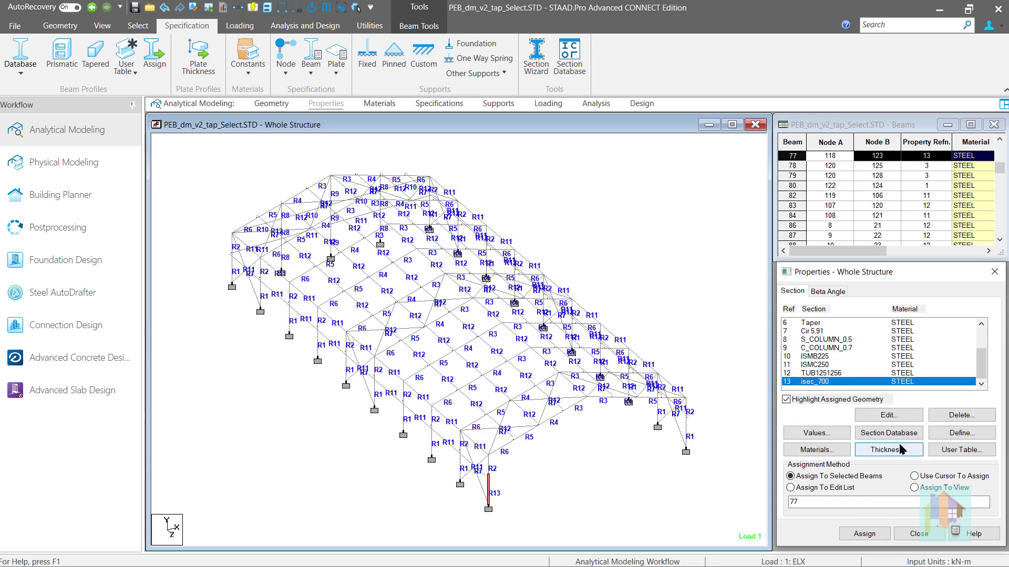
left_click(641, 103)
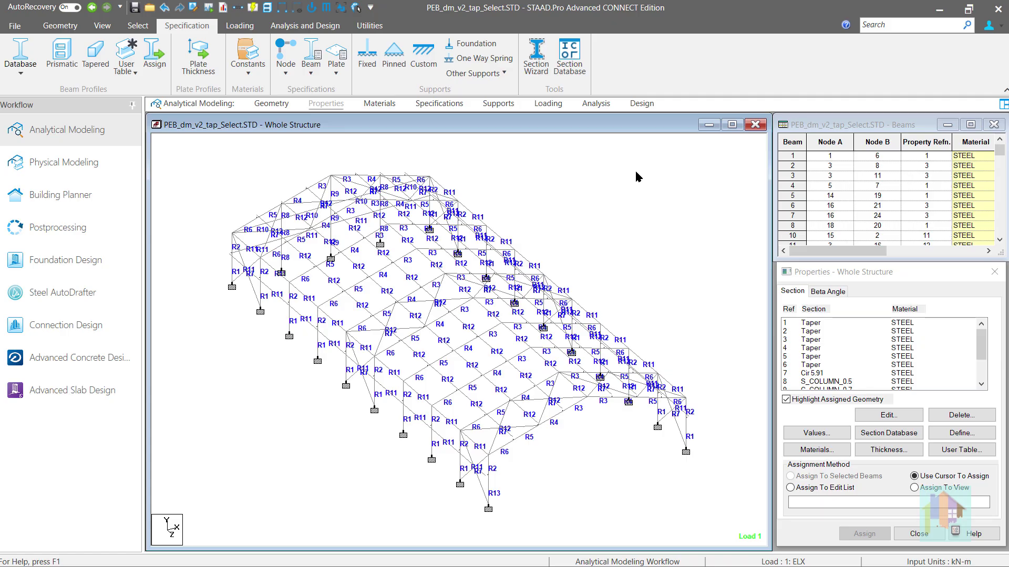
Open the Section Wizard's Section Builder, inspect the ISMB500 and ISMC250 compound section, and review the Indian profile and plate options
left_click(536, 58)
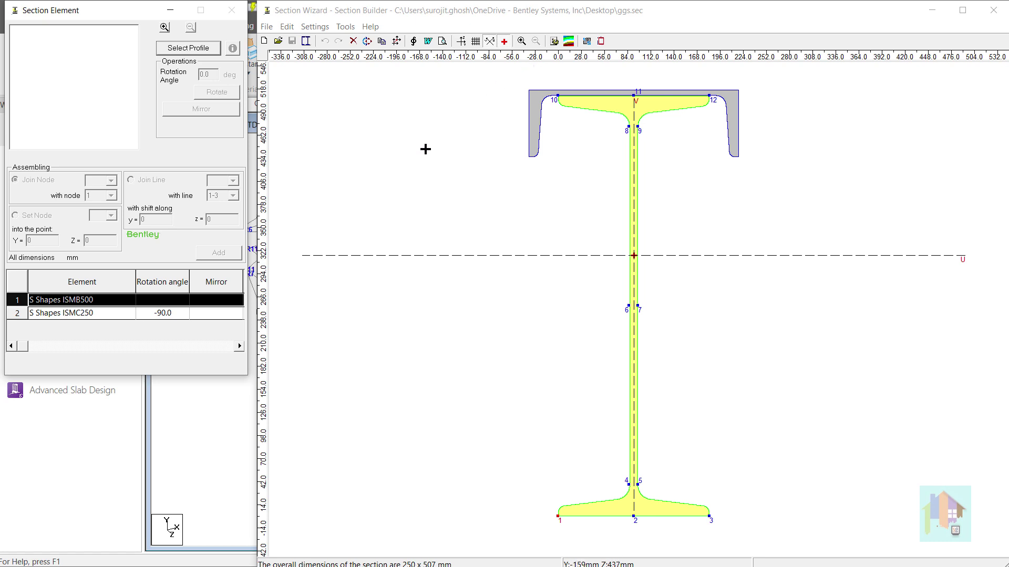
left_click(610, 93)
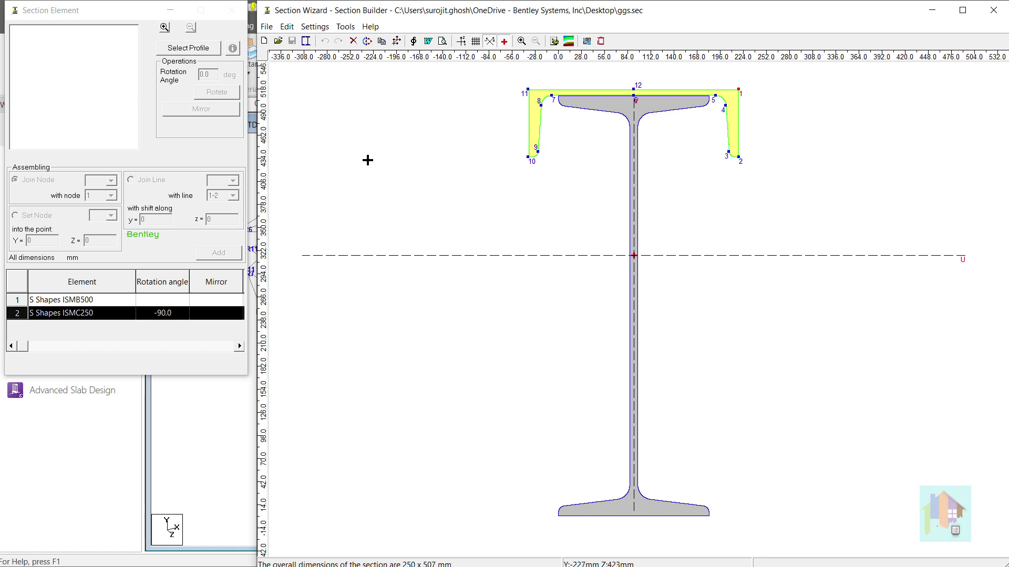
left_click(189, 49)
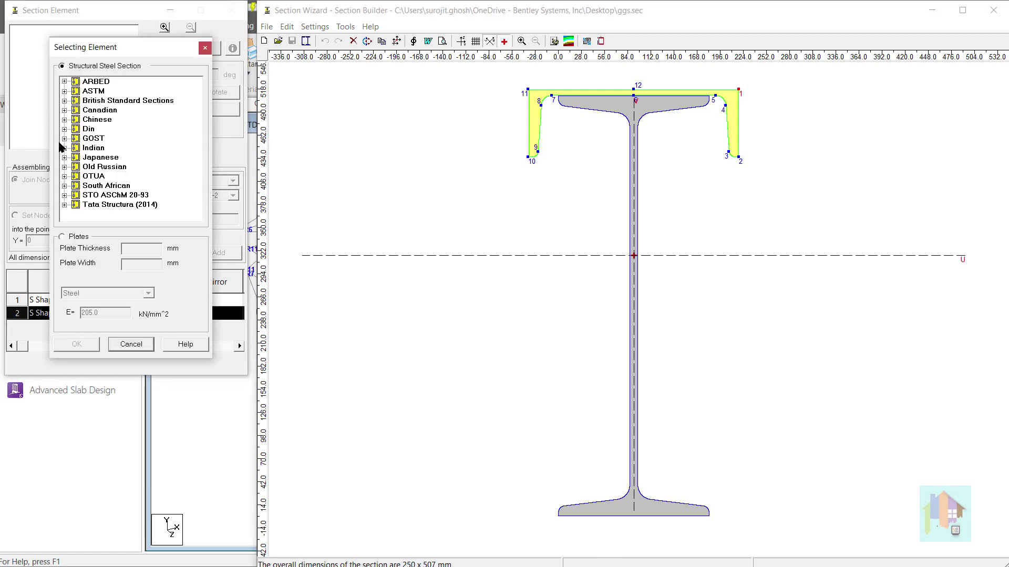
left_click(64, 148)
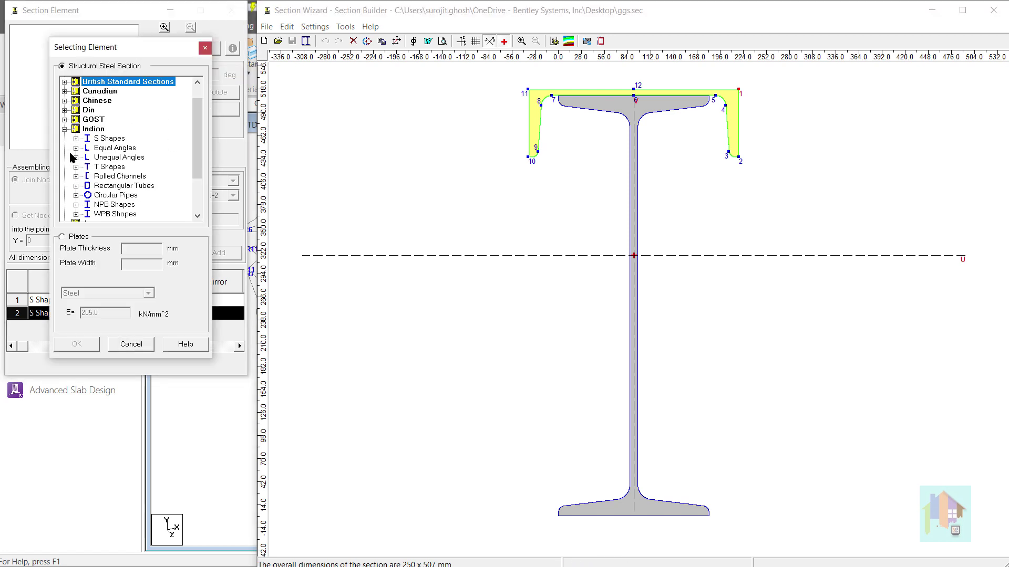
left_click(87, 238)
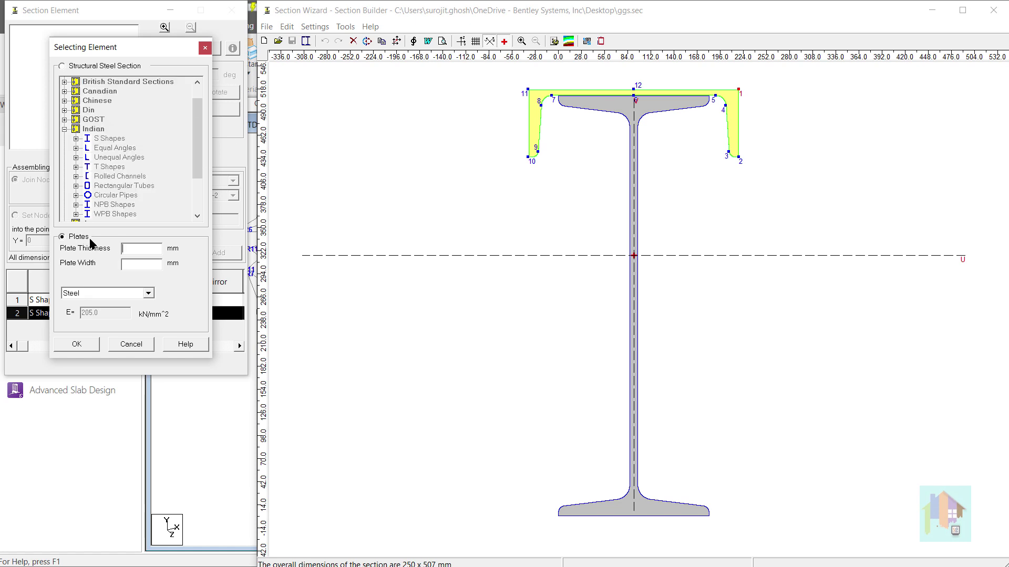
left_click(142, 345)
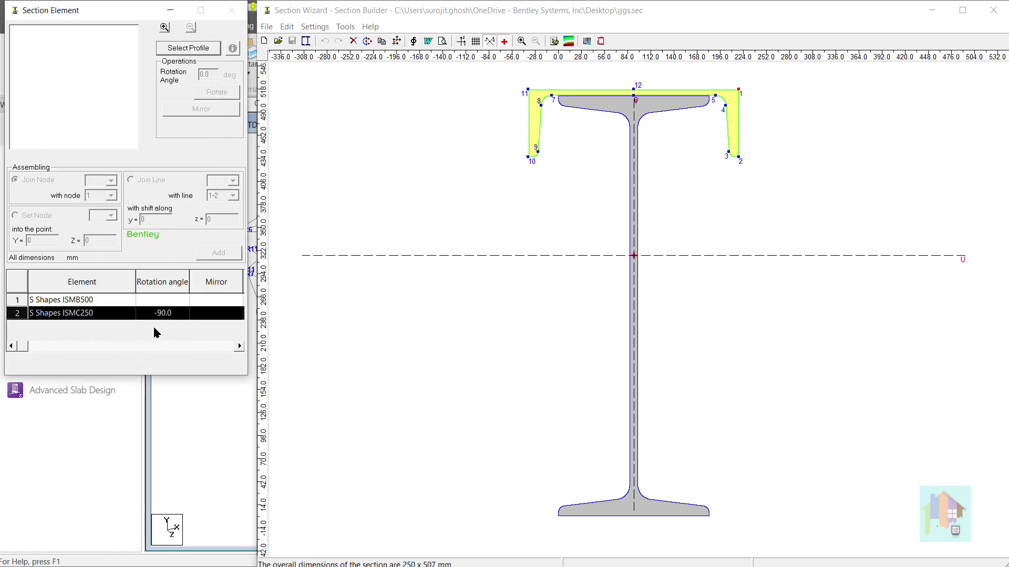
Review the basic geometry properties calculated for the compound ISMB500 and ISMC250 section
left_click(414, 41)
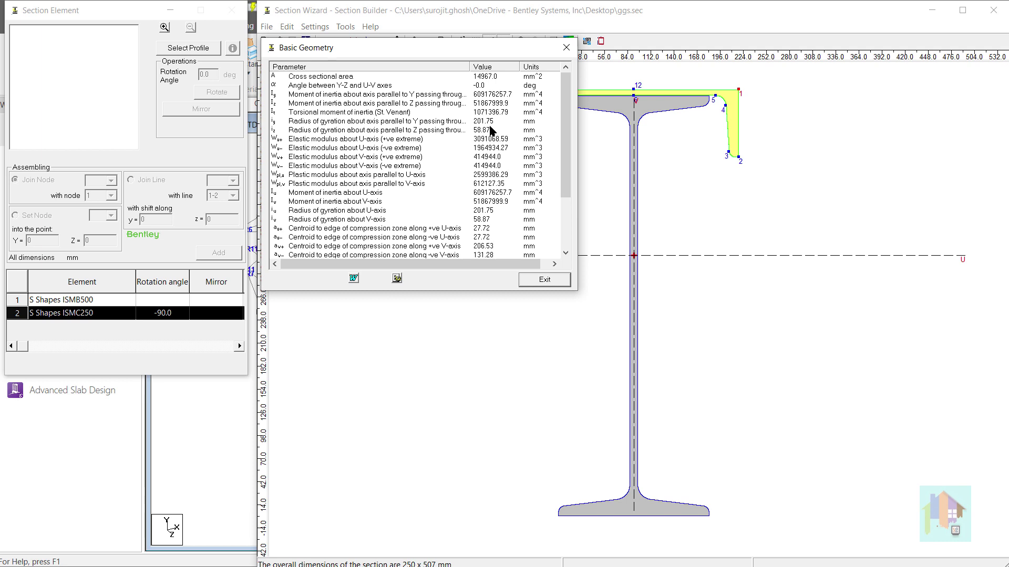
left_click_drag(565, 140, 566, 159)
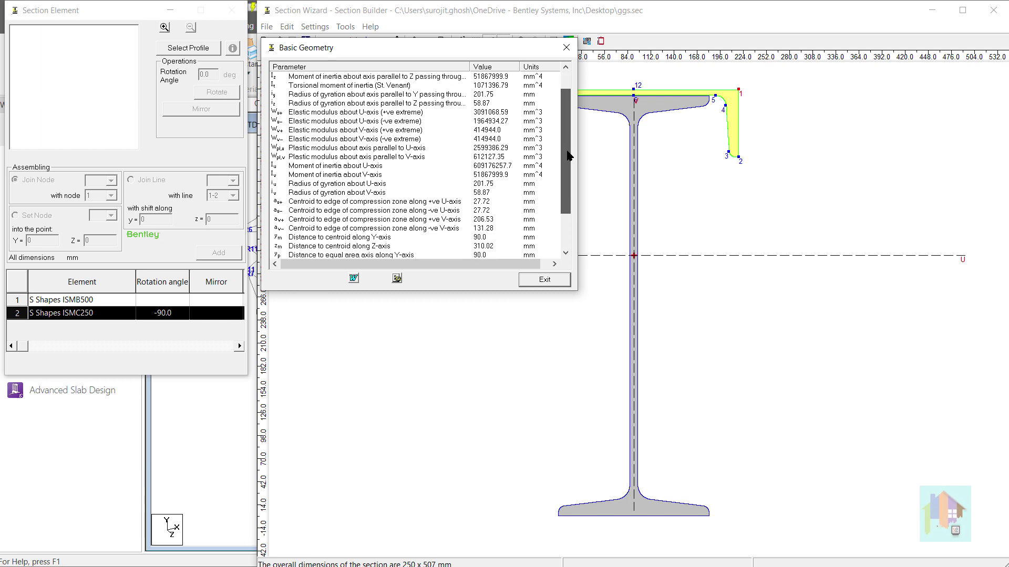
left_click(544, 279)
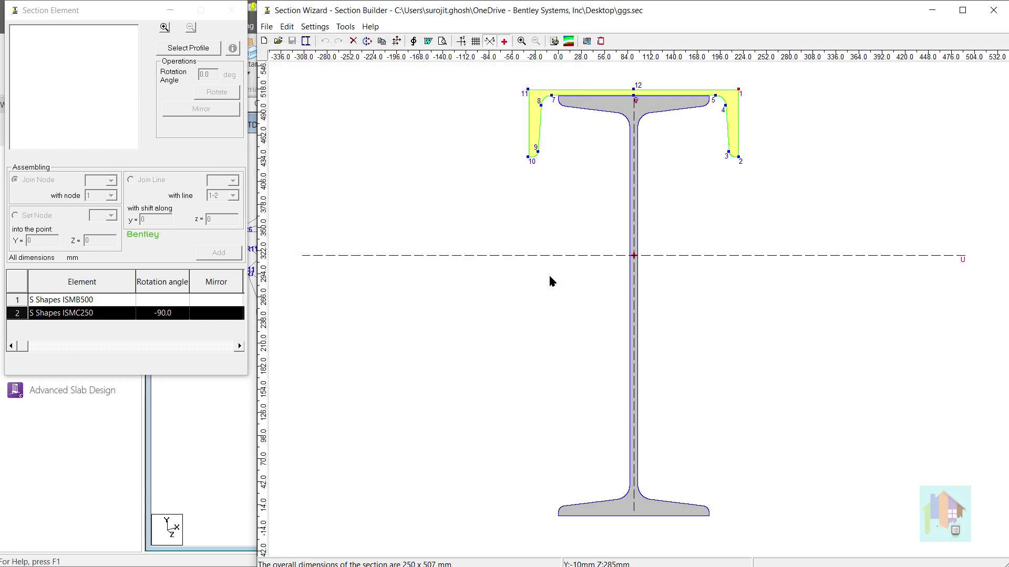
Export the compound section to STAAD.Pro as a general section named Isec
left_click(266, 26)
mouse_move(401, 151)
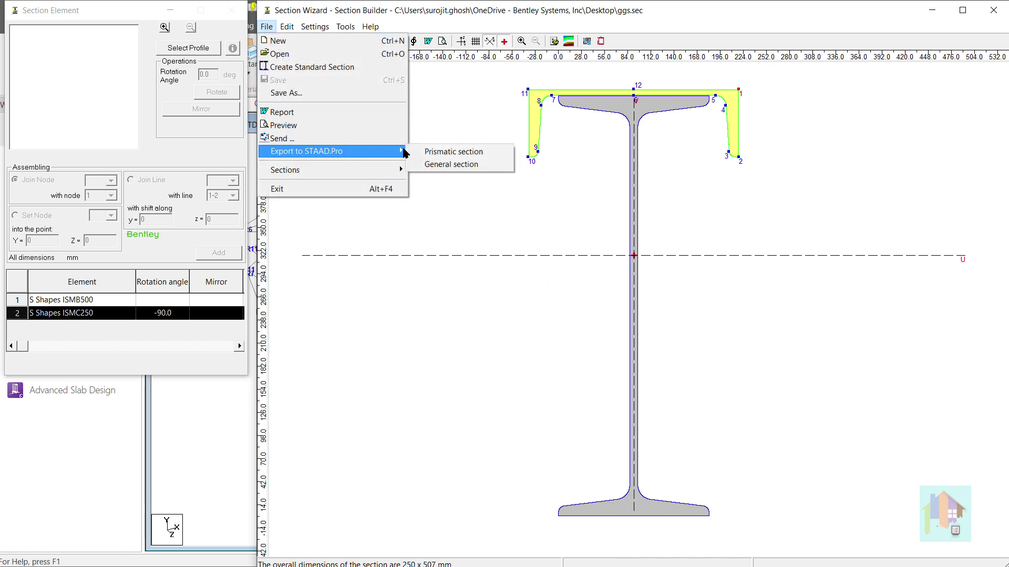
left_click(436, 166)
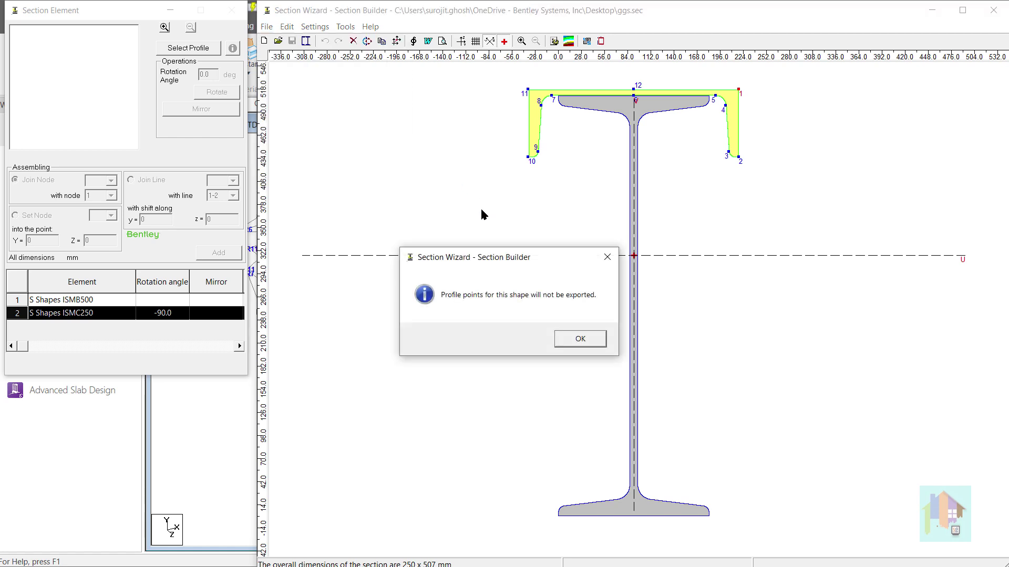
left_click(575, 340)
left_click(568, 331)
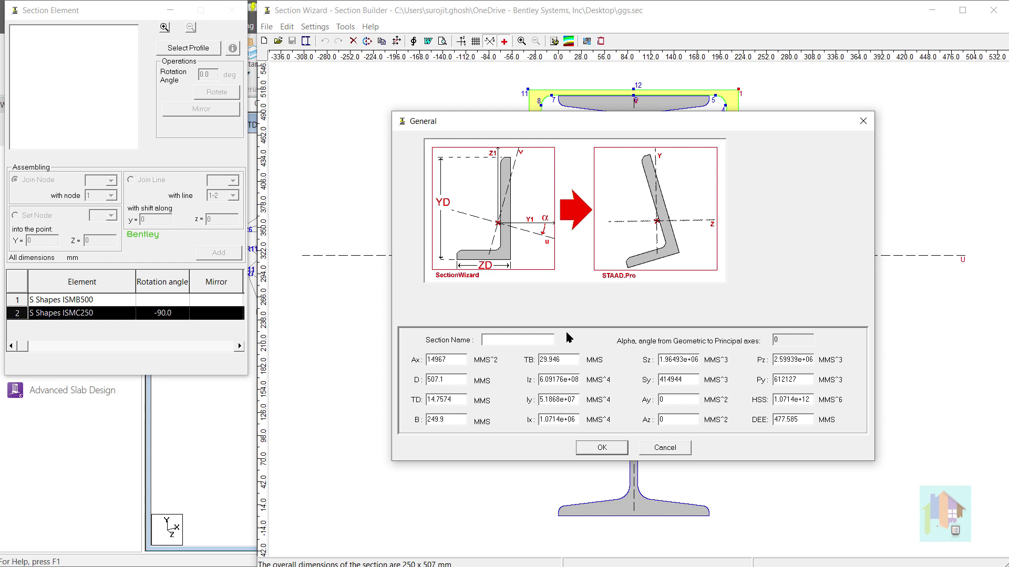
type("Isec")
left_click(617, 447)
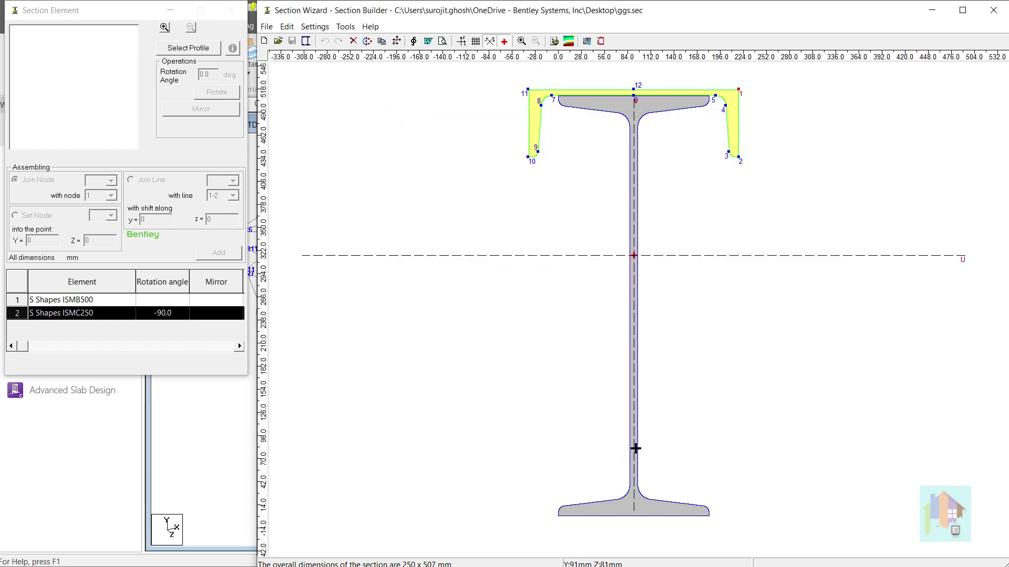
Switch to Free Sketch, load the hat-shaped profile and display the grid over it
left_click(585, 42)
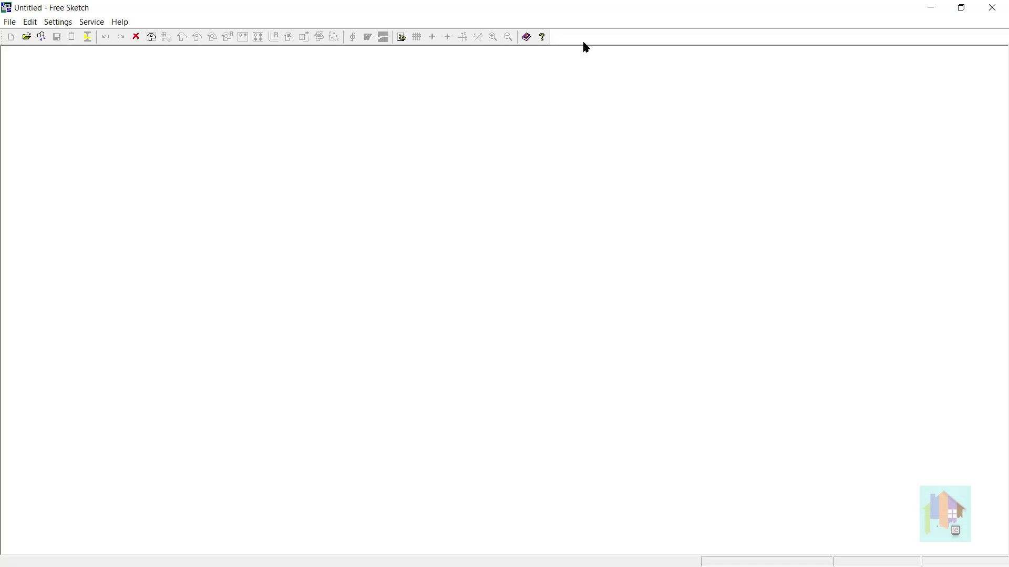
left_click(9, 22)
left_click(72, 195)
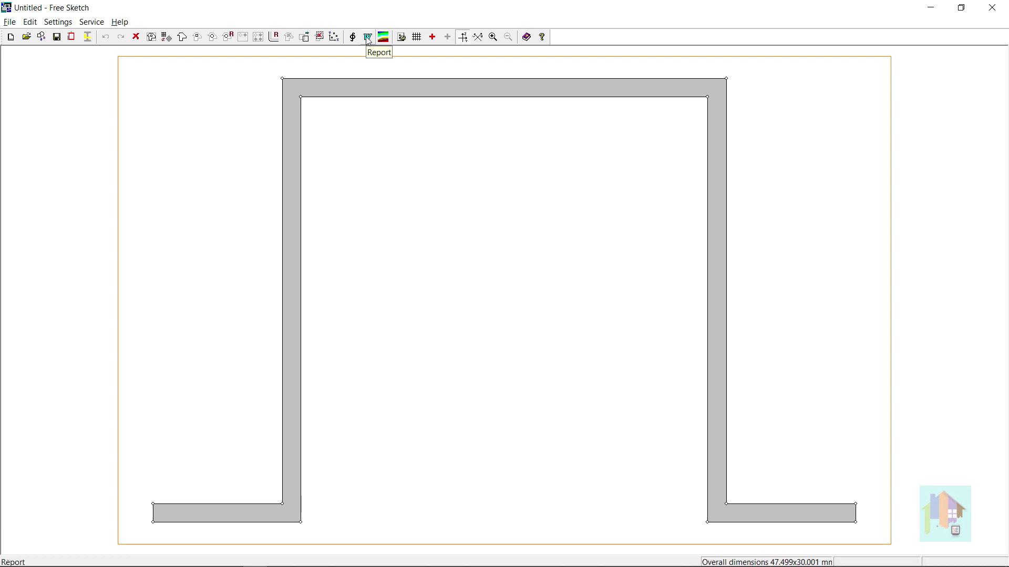
left_click(417, 37)
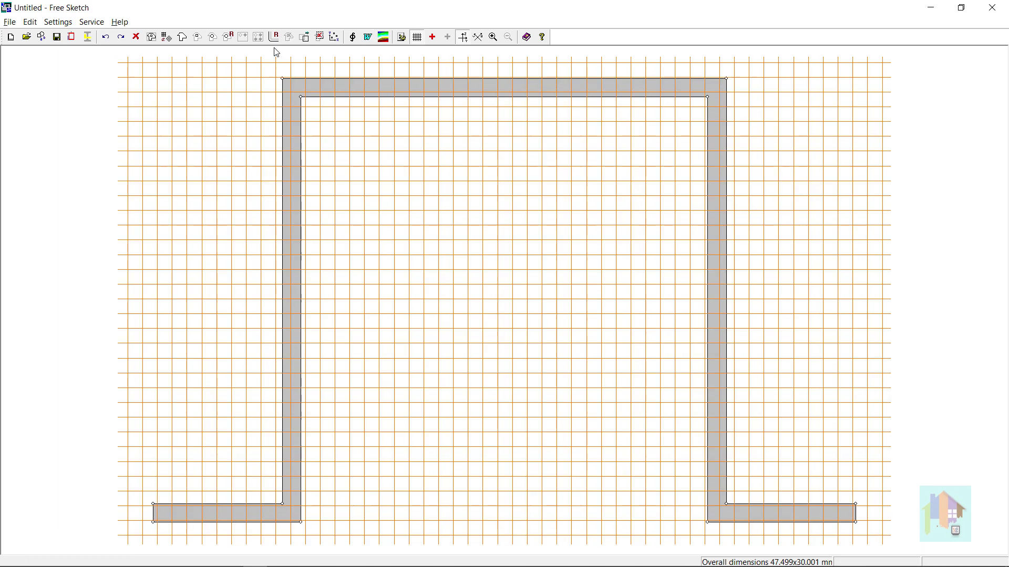
Generate a report for the hat-shaped profile and read its geometric properties in Word
left_click(300, 97)
left_click(546, 284)
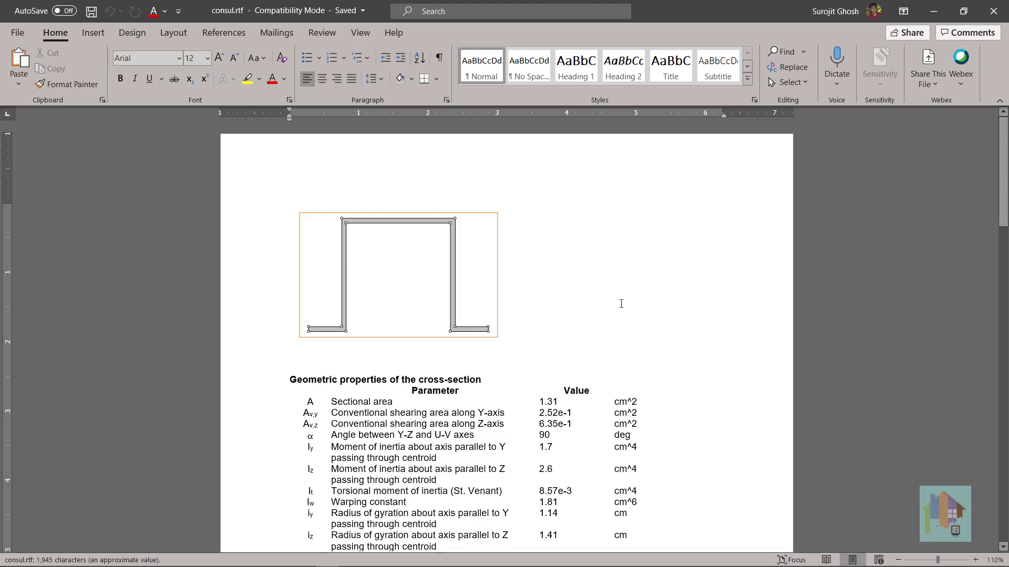
scroll(621, 303, "down", 1)
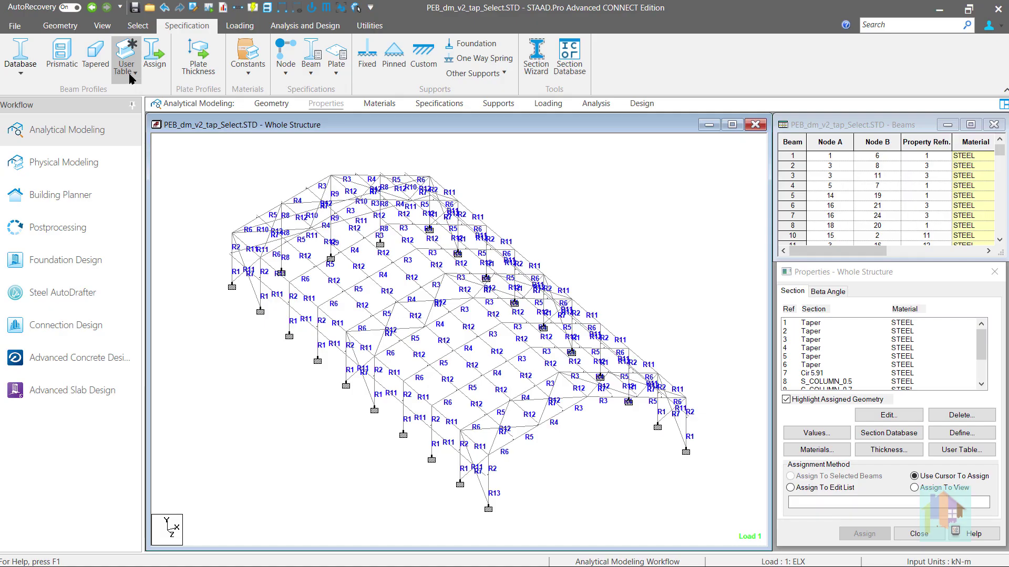
Switch to STAAD.Pro and add a new external Wide Flange user table containing the secwi section
left_click(126, 57)
left_click(150, 61)
left_click(595, 256)
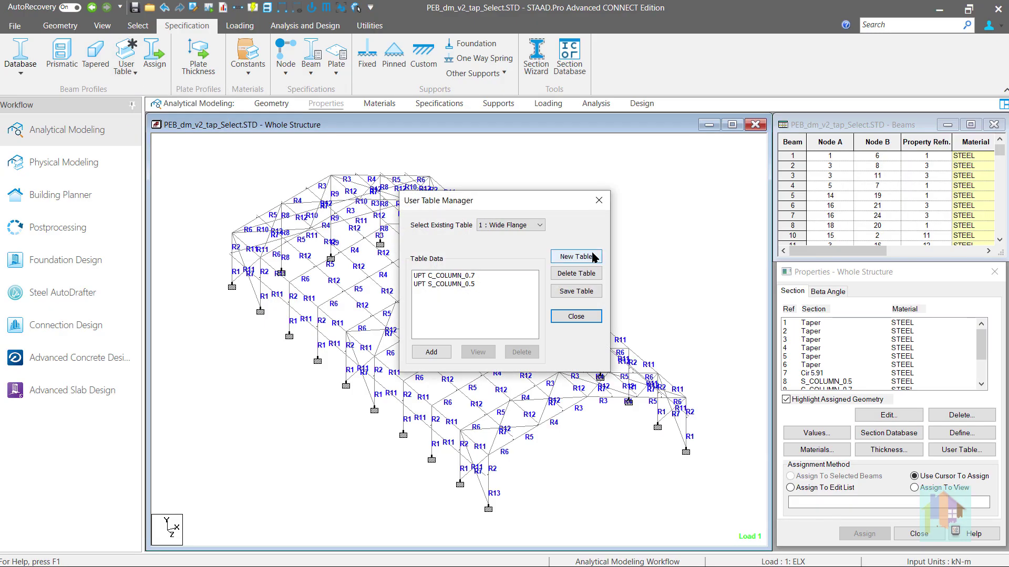
left_click(482, 328)
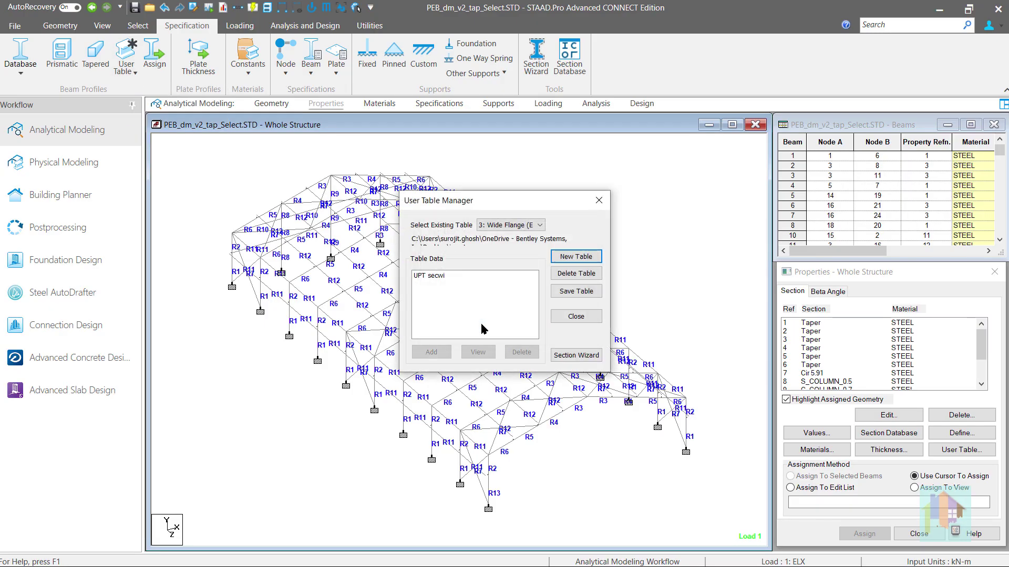
Review the general section properties of secwi in the external user table, and close the User Table Manager
left_click(434, 278)
double_click(434, 278)
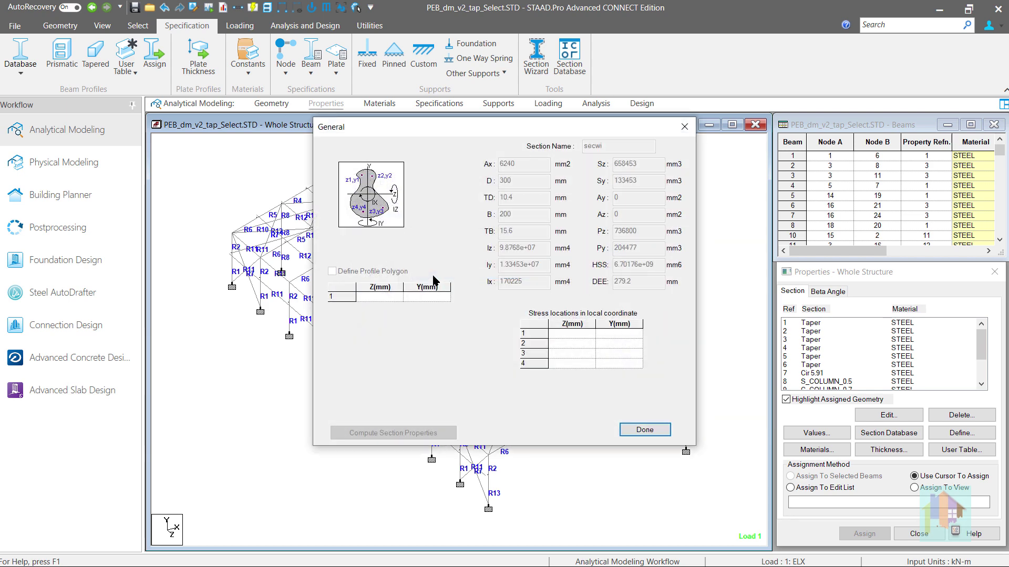
left_click(641, 429)
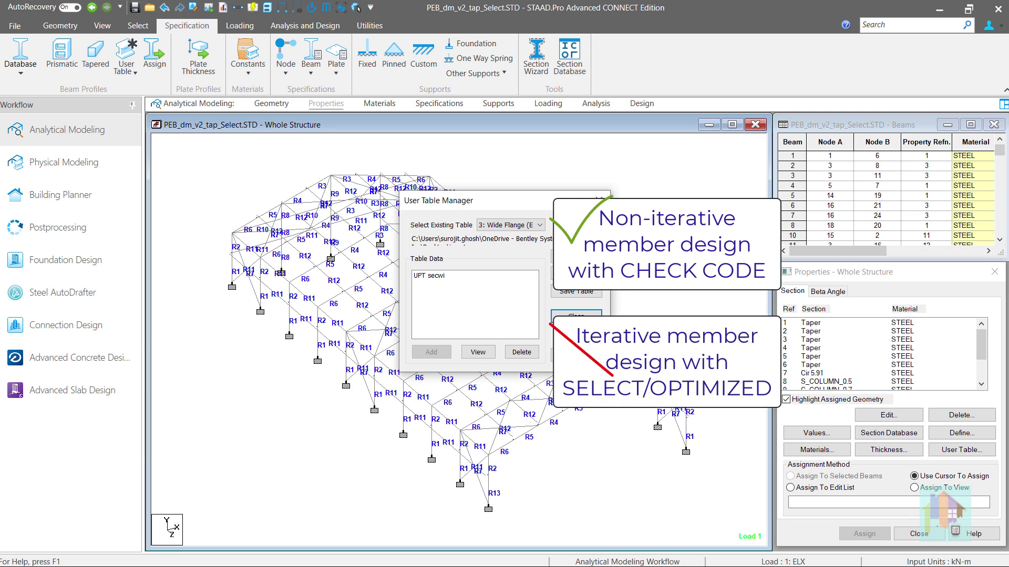
left_click(576, 315)
Select the members around the front corner column assigned secwi, inspect them in a rotated 3D rendered view, and close that view
left_click_drag(583, 521, 420, 405)
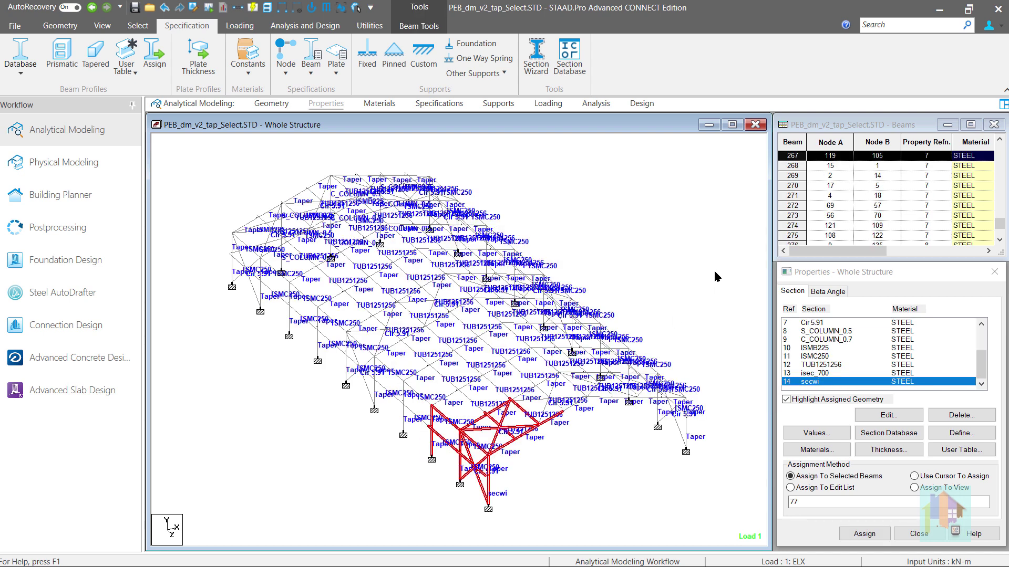
right_click(715, 325)
left_click(777, 508)
left_click_drag(655, 432, 543, 379)
left_click_drag(630, 393, 652, 390)
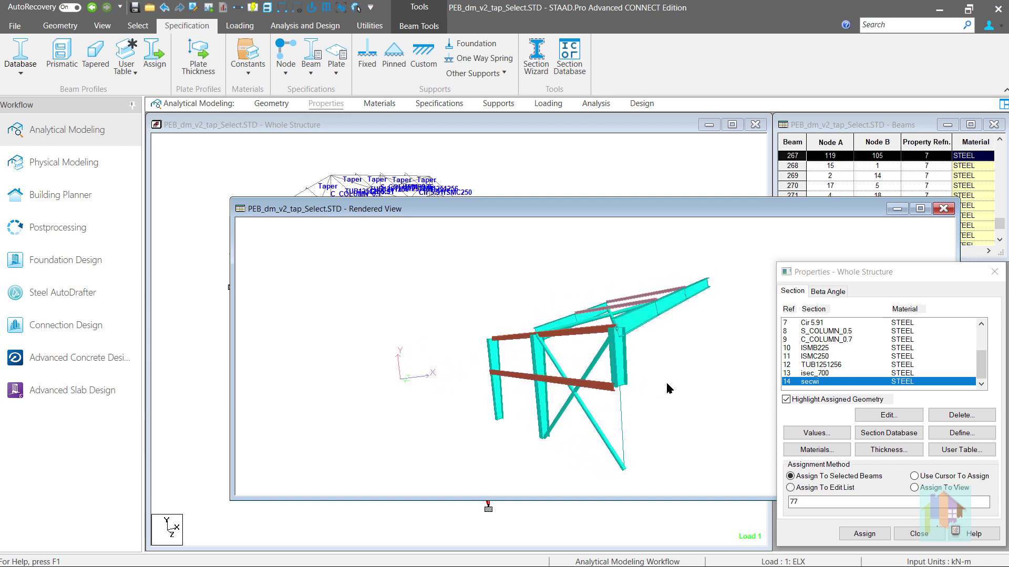
left_click(944, 209)
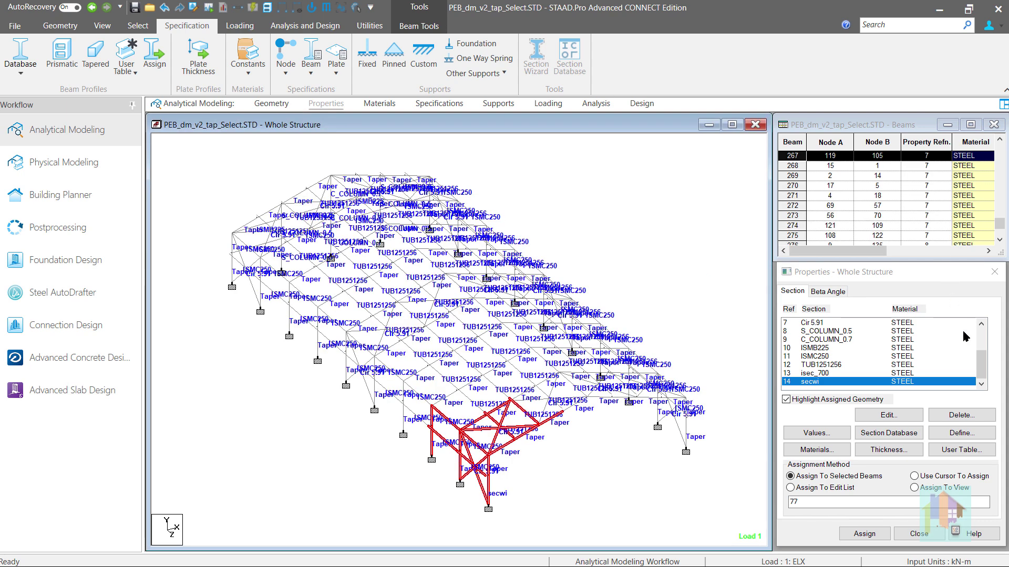
Add a steel Tapered I section with 0.7 m start and end depths, 0.01 m web, and 0.25 m wide, 0.015 m thick flanges
left_click(970, 432)
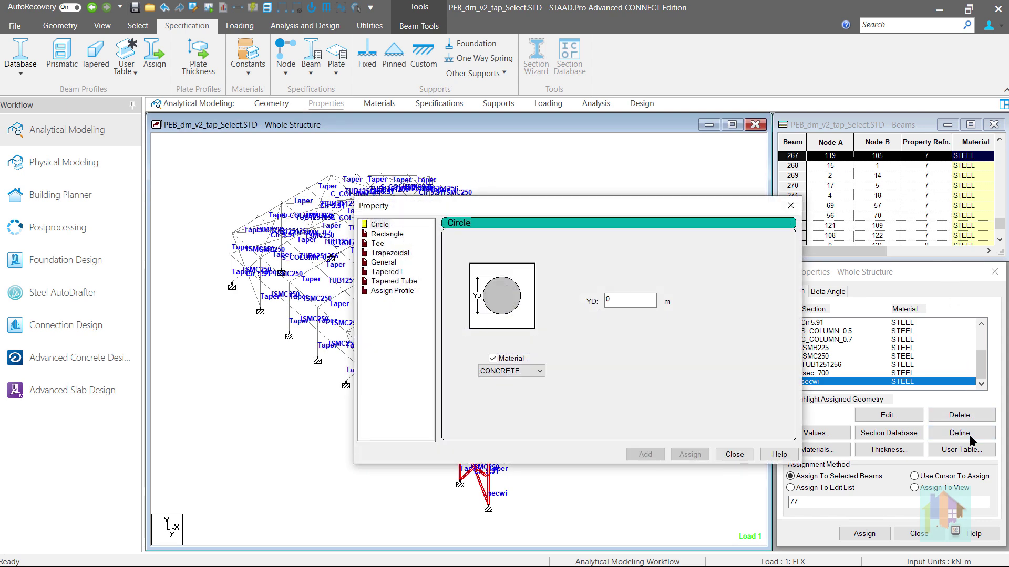
left_click(389, 272)
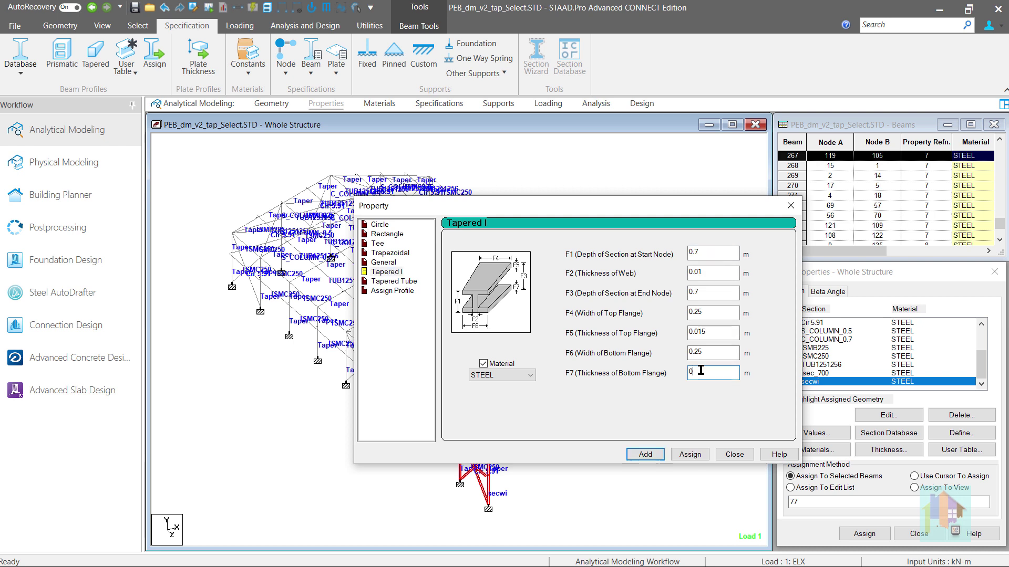
type(".015")
left_click(646, 455)
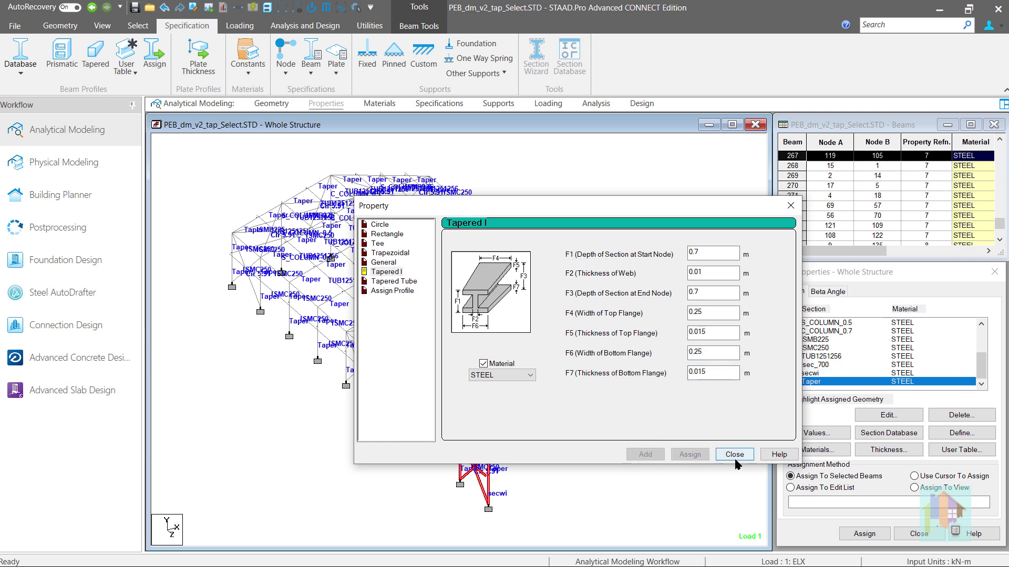
left_click(736, 455)
Review the Tapered I dimensions of section references 3 and 5 without changing them
left_click_drag(982, 374, 985, 345)
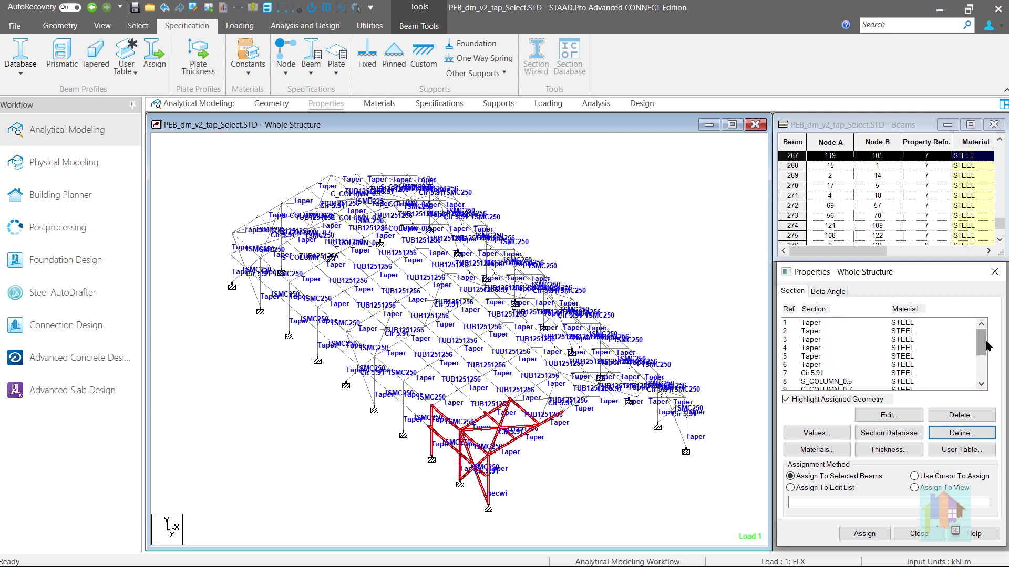
double_click(816, 341)
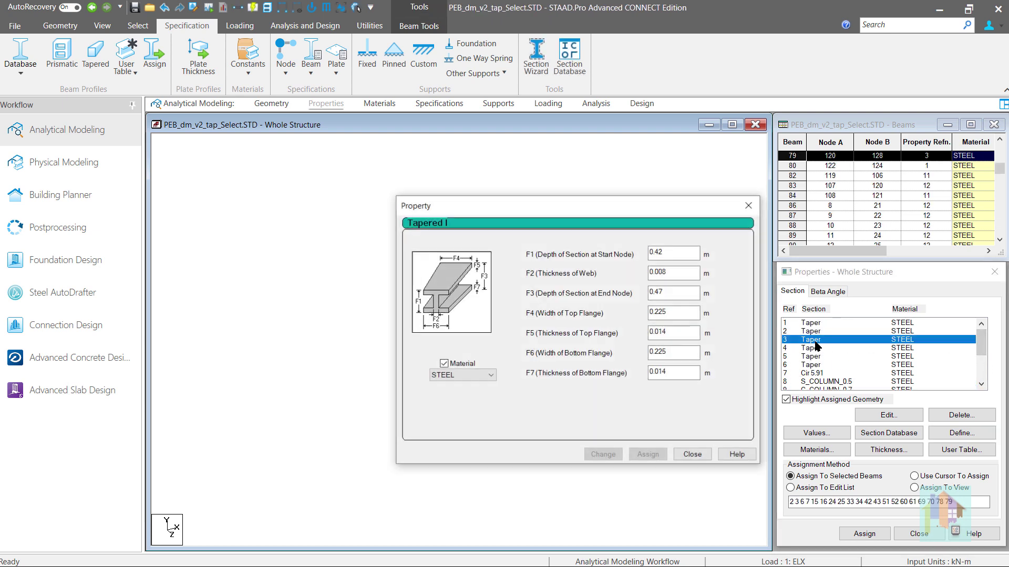
left_click(748, 207)
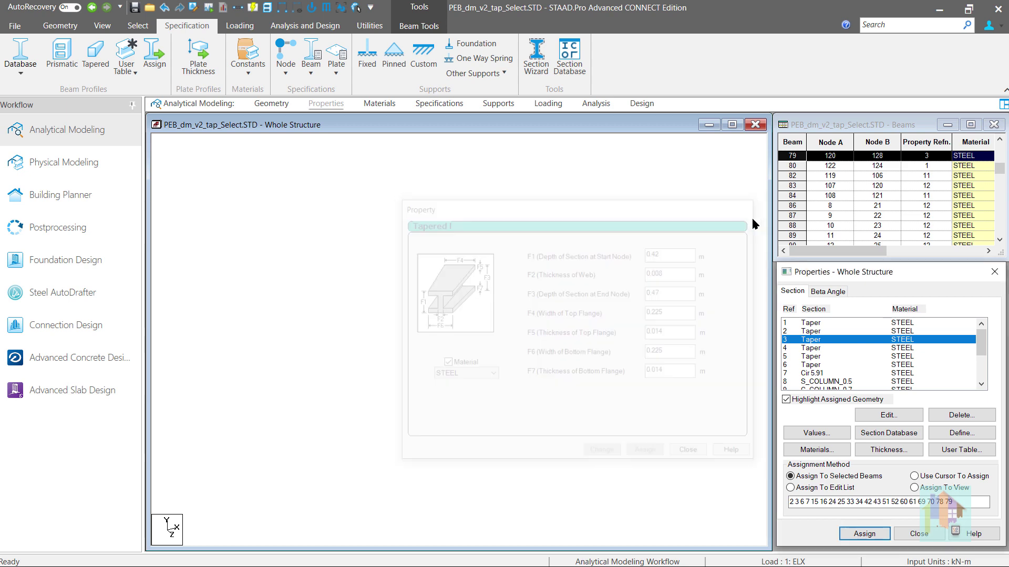
left_click(806, 357)
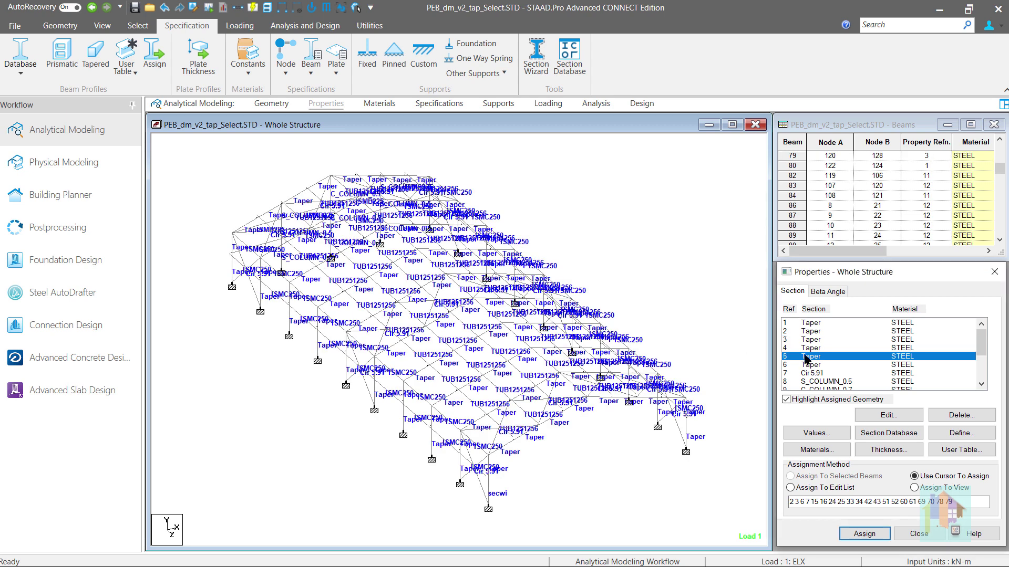
double_click(806, 357)
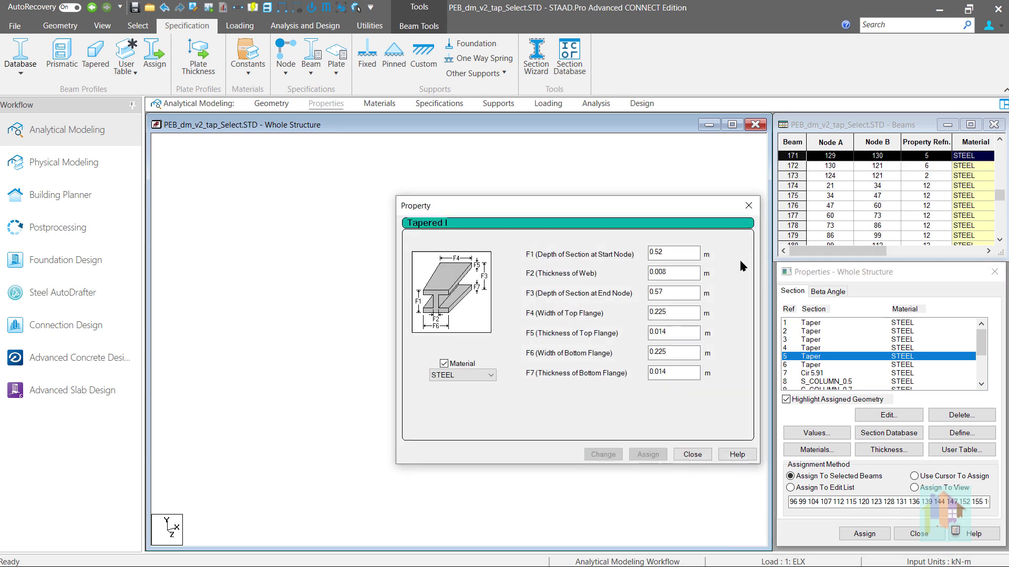
left_click(748, 205)
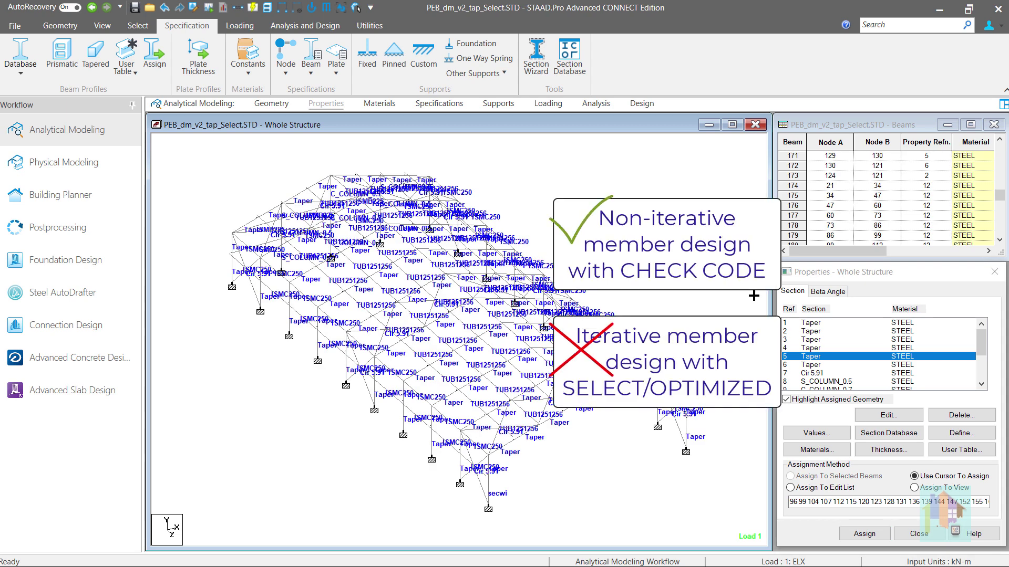
Review the Tapered I dimensions of section reference 15 and close its property definition
left_click_drag(980, 351, 981, 373)
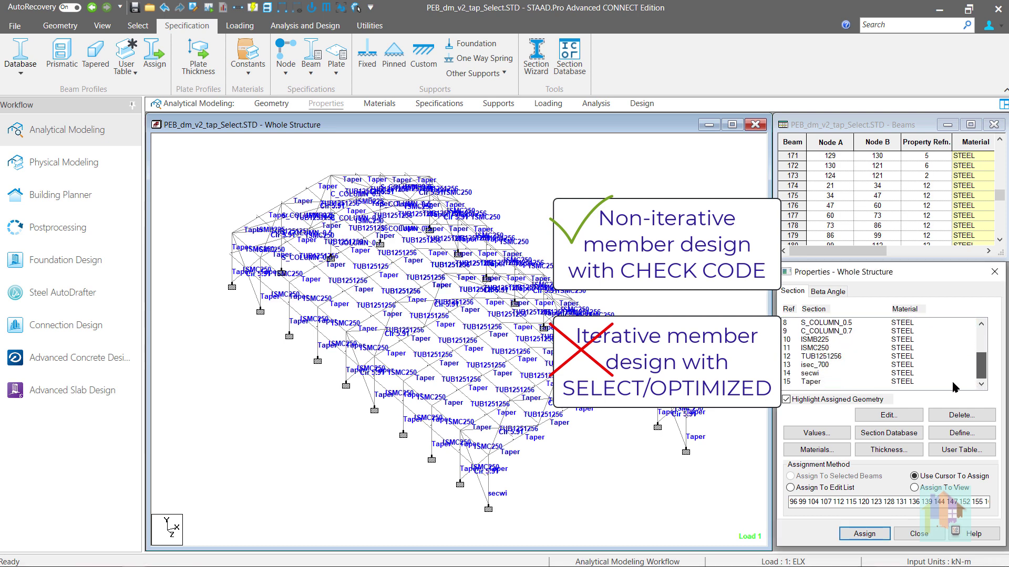
double_click(818, 387)
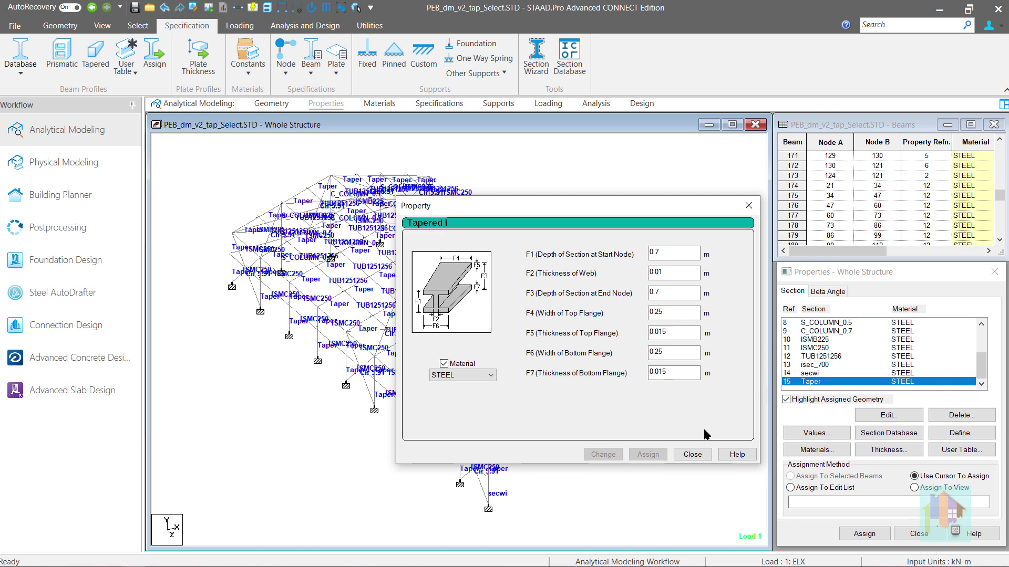
left_click(692, 455)
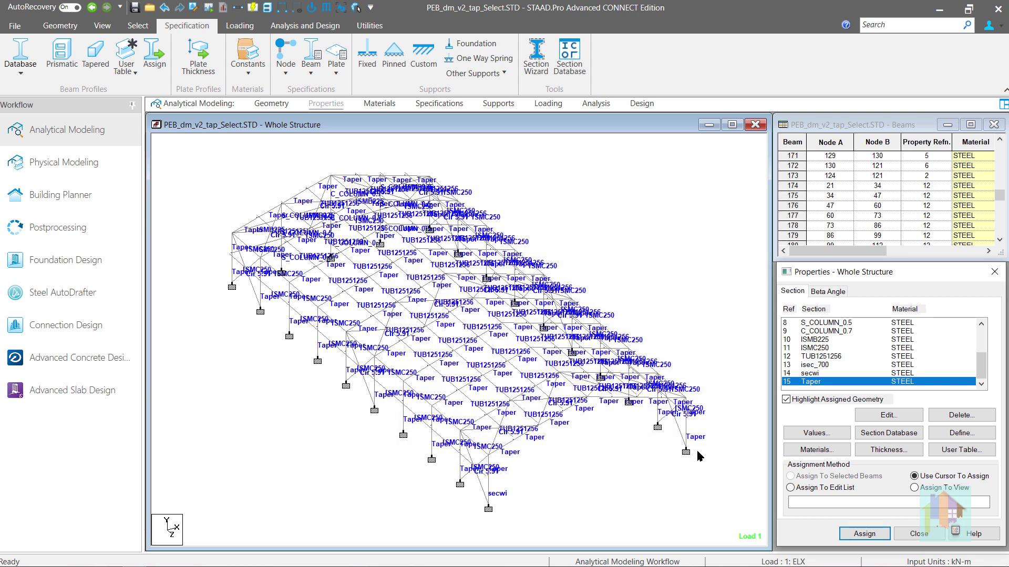